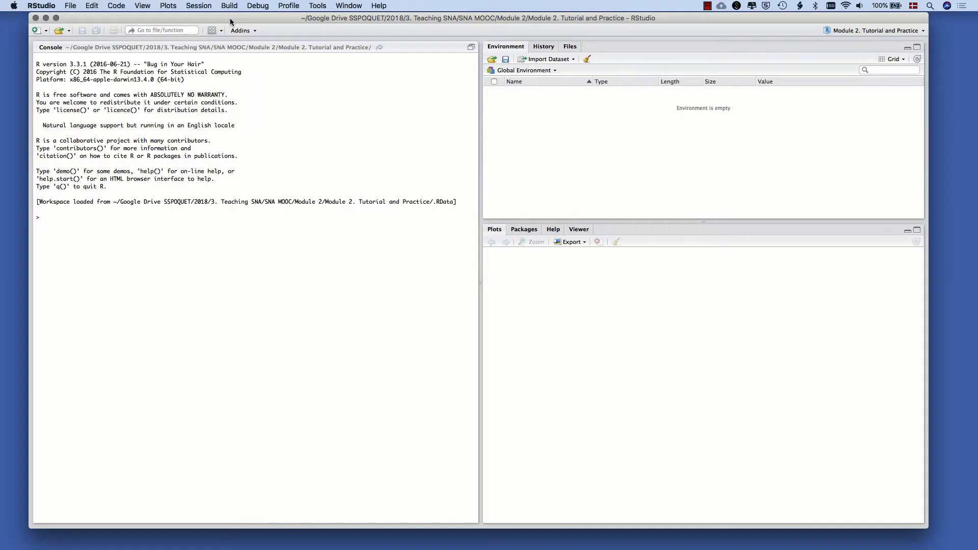
# Open the file "Module 2 Practice Question Text Copy.txt" from the Module 2. Tutorial and Practice folder
pyautogui.click(60, 30)
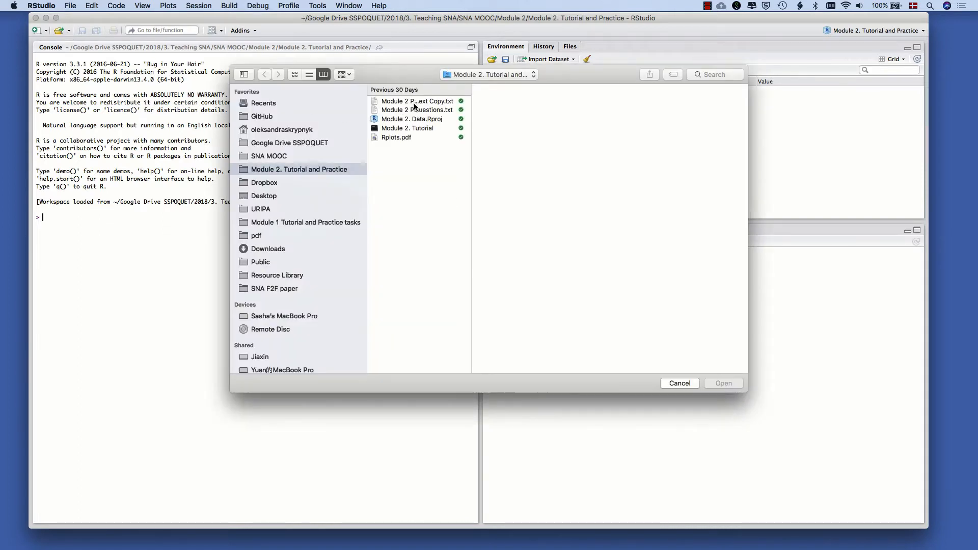
pyautogui.moveTo(471, 137); pyautogui.dragTo(528, 140)
pyautogui.moveTo(367, 194); pyautogui.dragTo(277, 192)
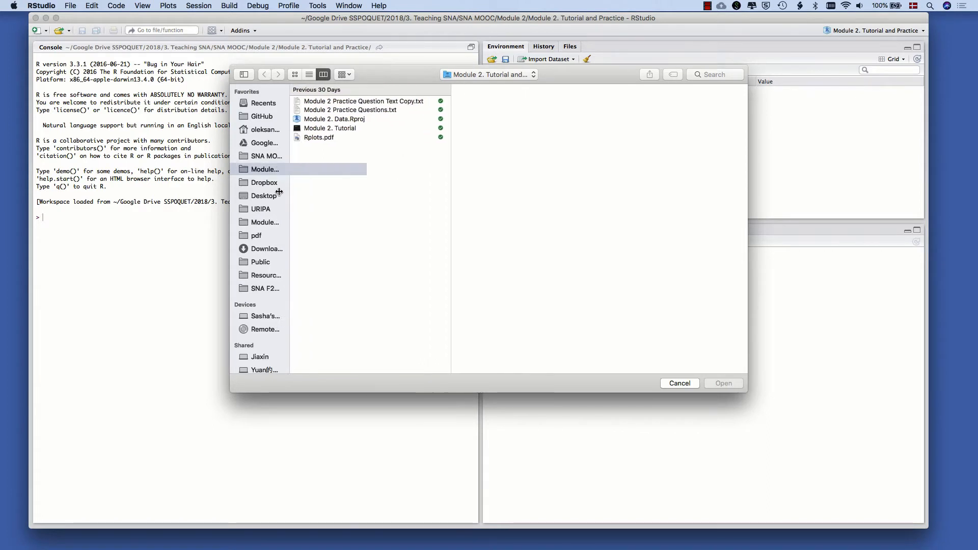
pyautogui.click(364, 102)
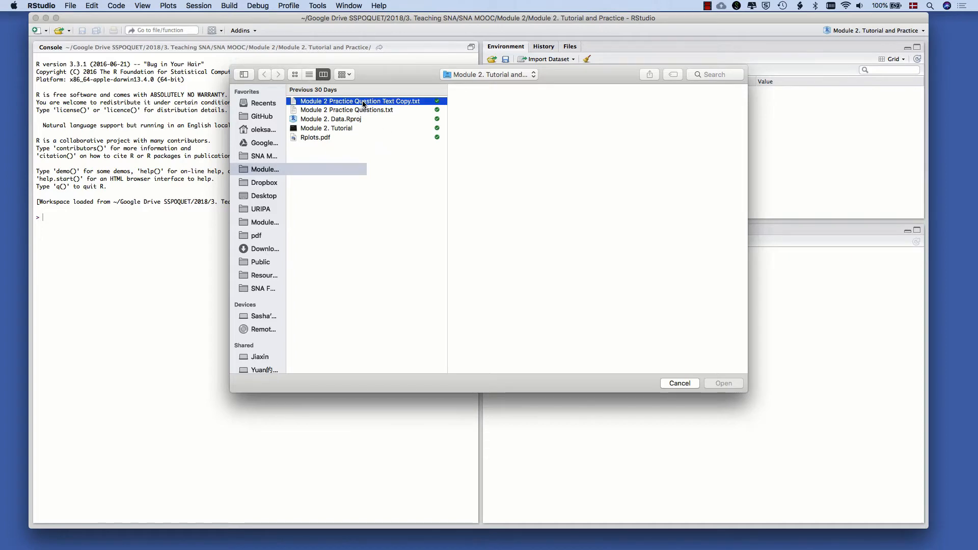
pyautogui.click(358, 110)
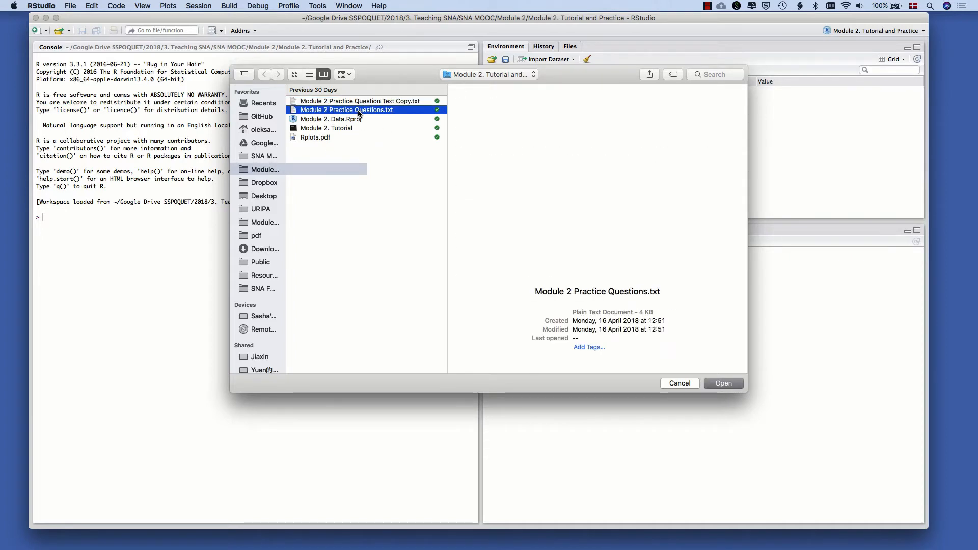
pyautogui.press('Up')
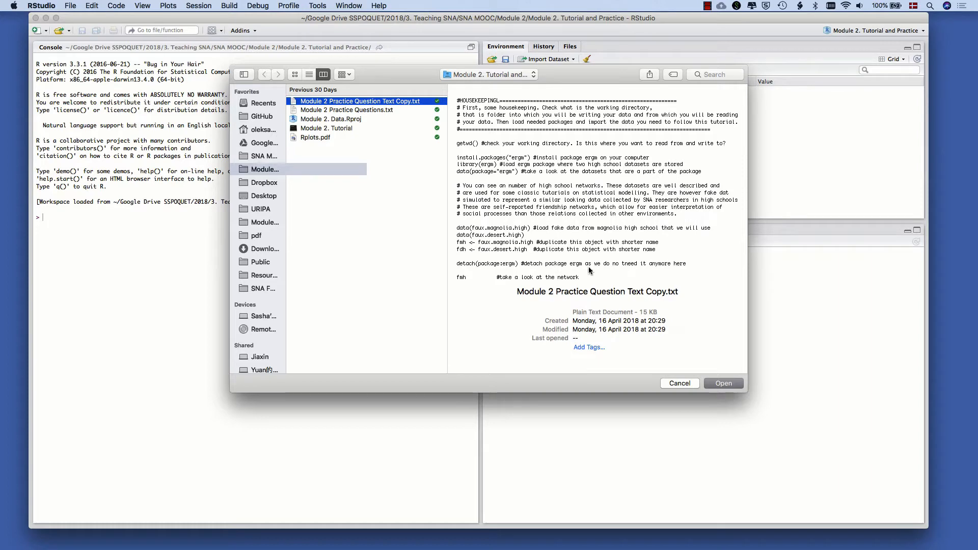
pyautogui.click(723, 383)
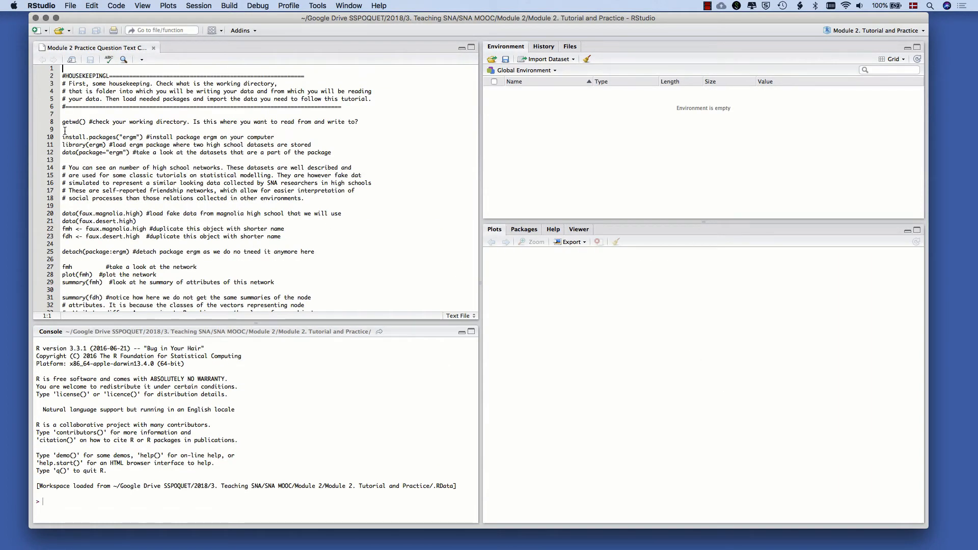
# Copy the entire text of the practice question file into a new R script
pyautogui.moveTo(63, 136); pyautogui.dragTo(143, 137)
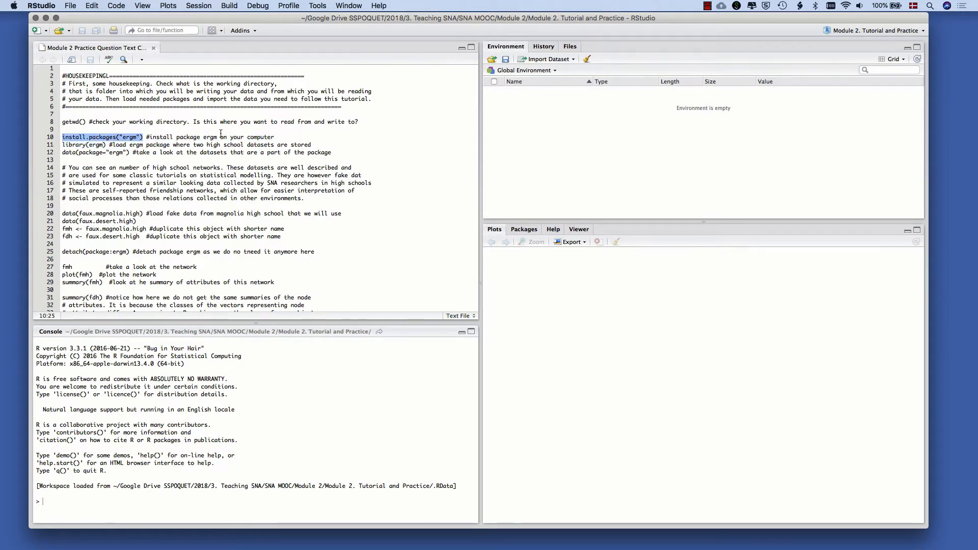
pyautogui.click(197, 152)
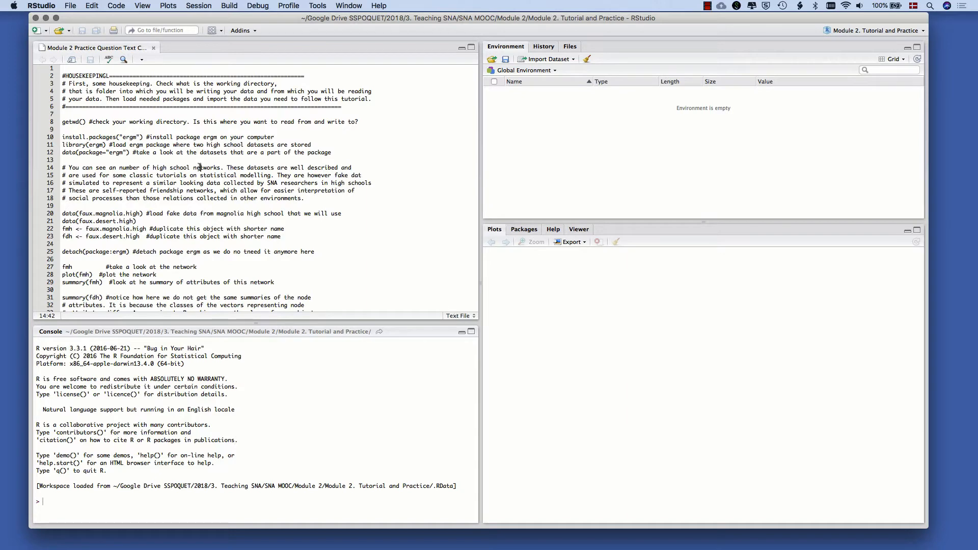
pyautogui.press('super+a')
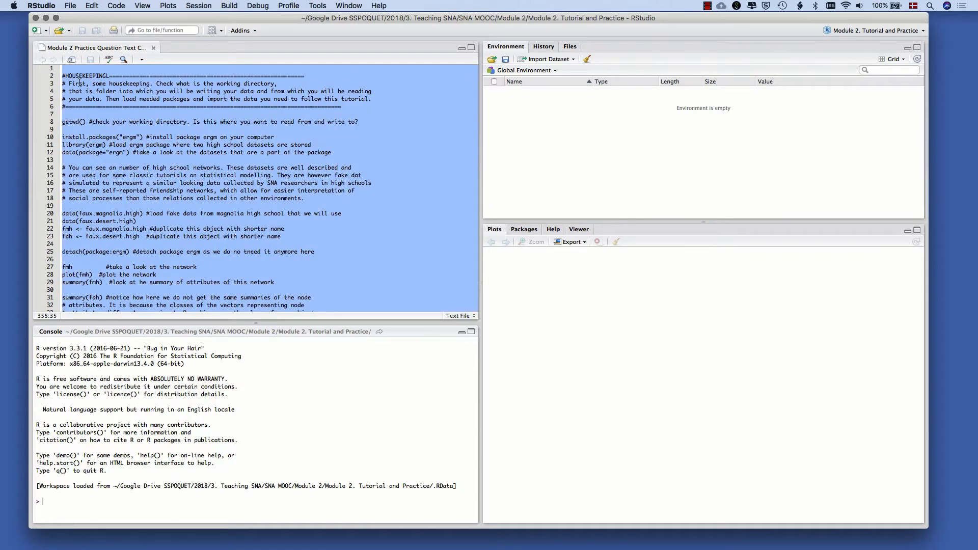
pyautogui.click(46, 32)
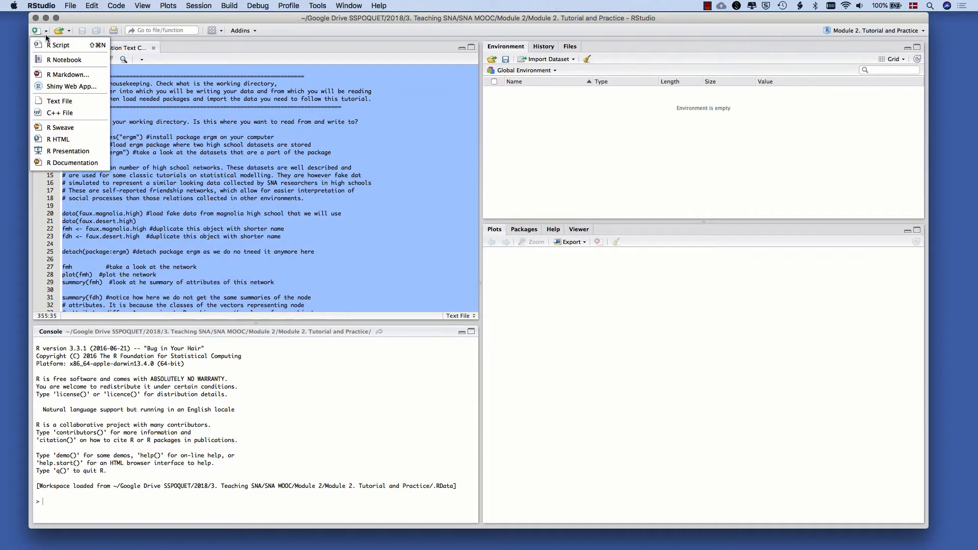
pyautogui.click(56, 45)
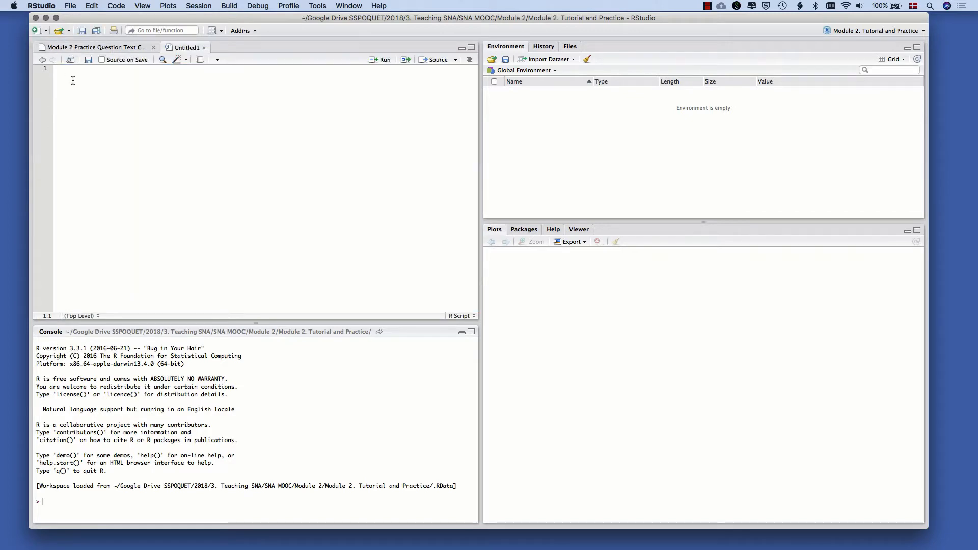
pyautogui.press('super+v')
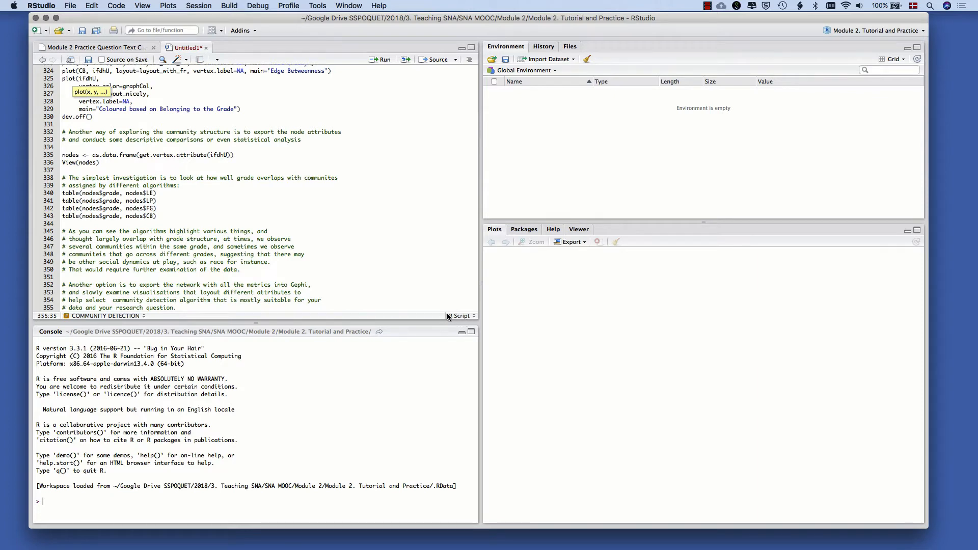
# Check the file type options available for the practice question text file without changing its type
pyautogui.click(122, 48)
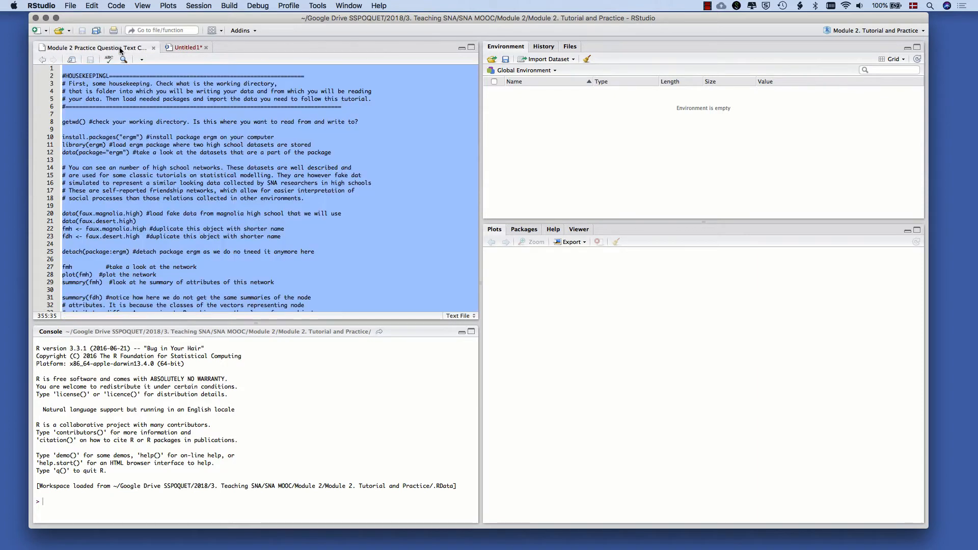
pyautogui.click(457, 316)
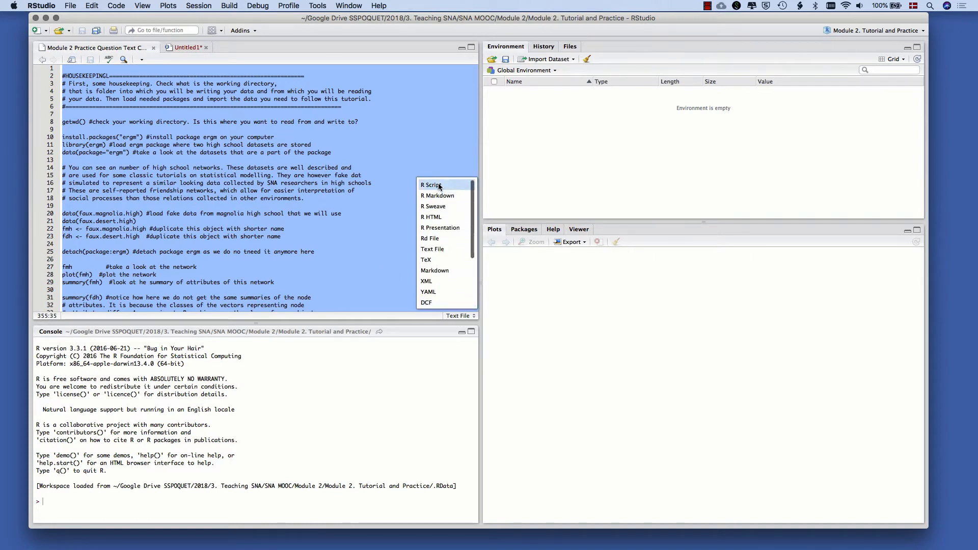
pyautogui.click(389, 178)
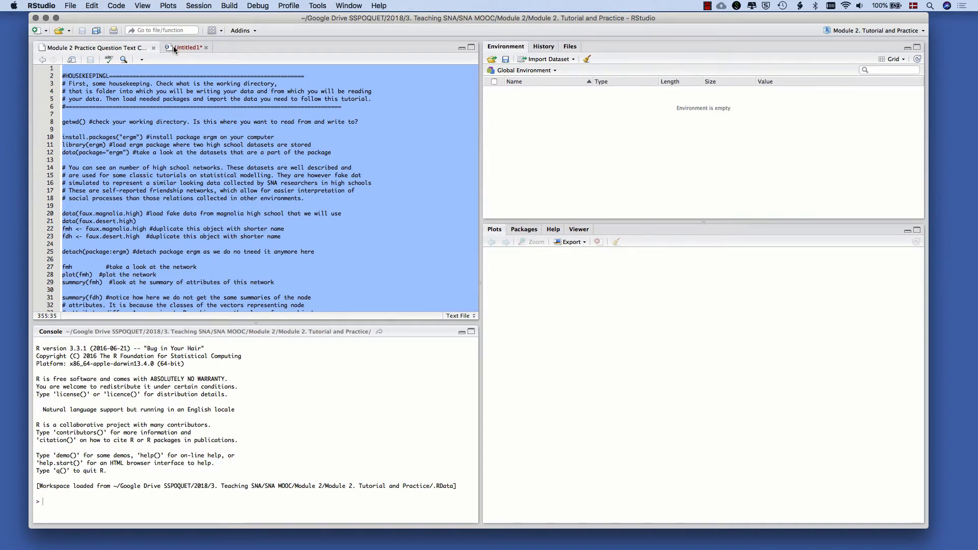
# Save the new untitled R script as "Script 2" in the Module 2. Tutorial and Practice folder
pyautogui.click(175, 47)
pyautogui.scroll(20, 171, 140)
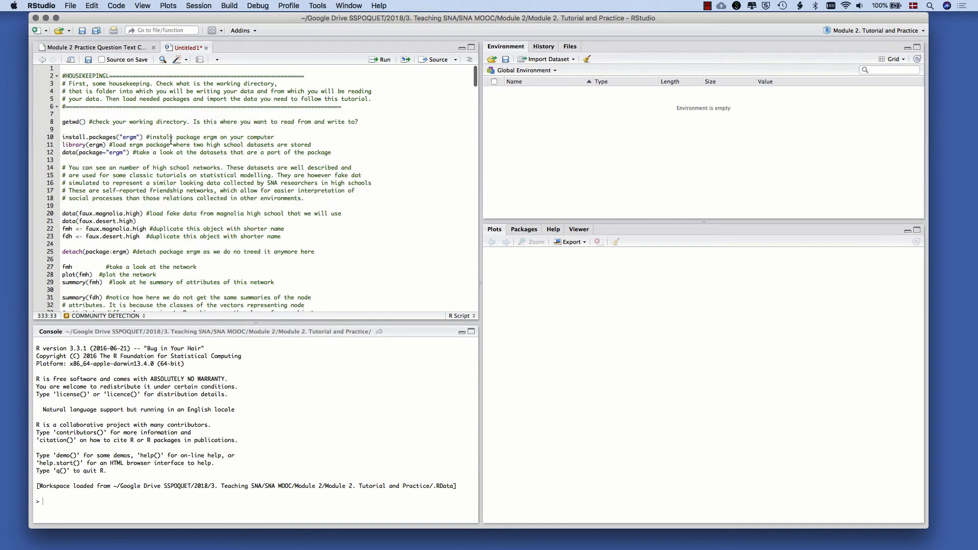
pyautogui.press('super+s')
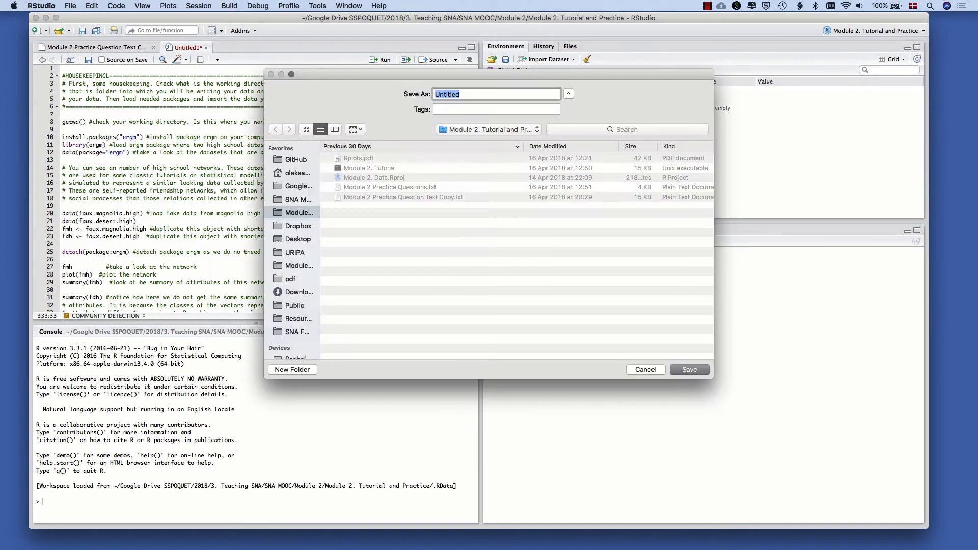
pyautogui.write('Script 2')
pyautogui.press('Return')
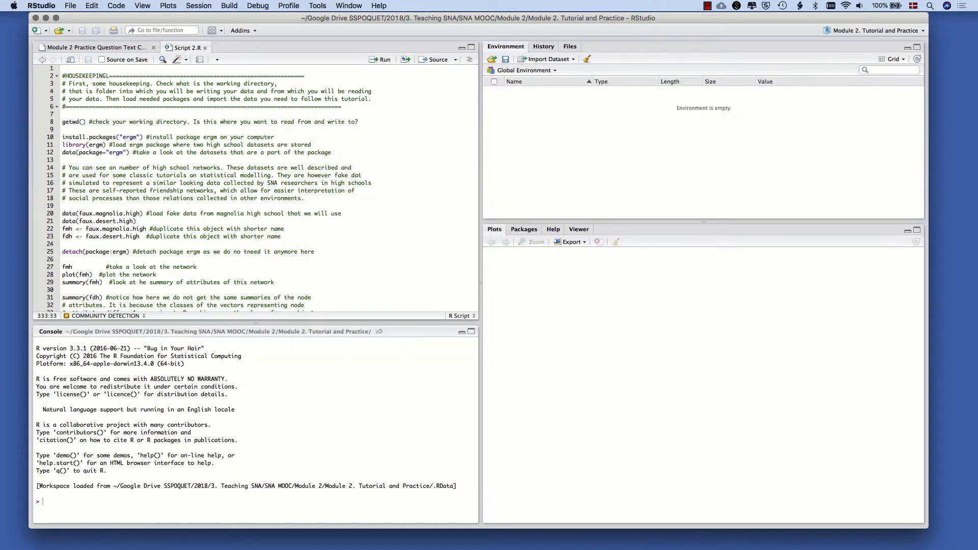
# Run getwd() from line 8 of the script and check the working directory path in the console
pyautogui.click(254, 121)
pyautogui.moveTo(86, 122); pyautogui.dragTo(61, 123)
pyautogui.press('super+Return')
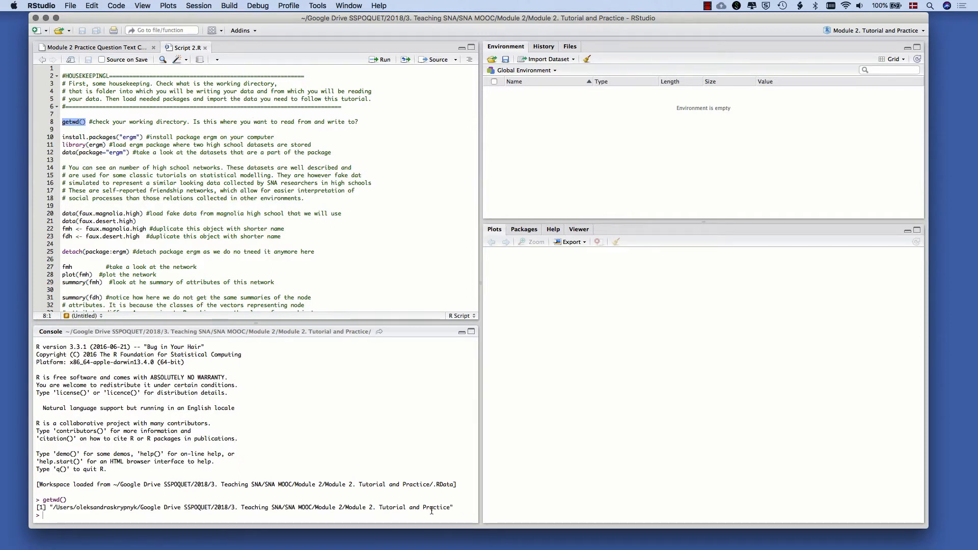
pyautogui.moveTo(451, 507); pyautogui.dragTo(344, 505)
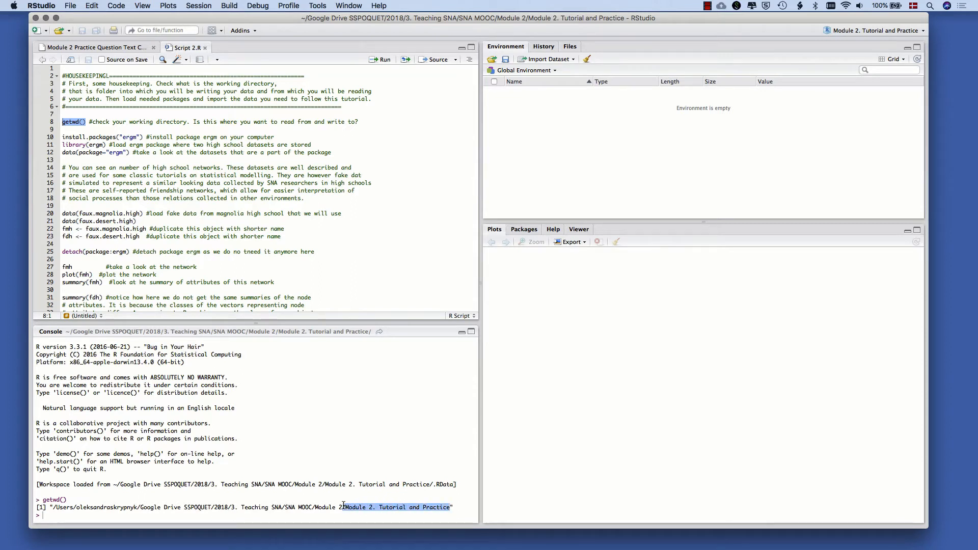
pyautogui.click(343, 504)
pyautogui.click(243, 269)
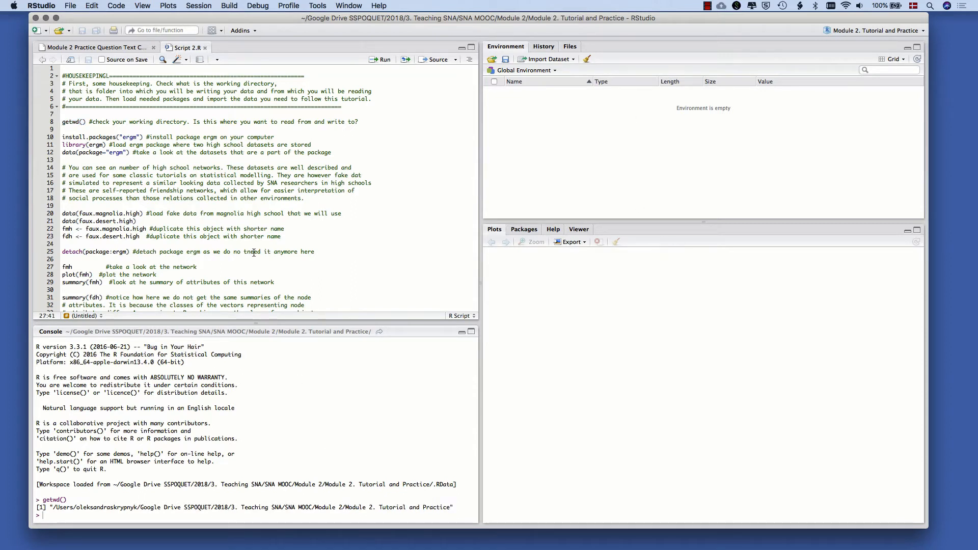
# Install the ergm package by running install.packages("ergm") from line 10 of the script
pyautogui.click(152, 134)
pyautogui.moveTo(144, 137); pyautogui.dragTo(58, 139)
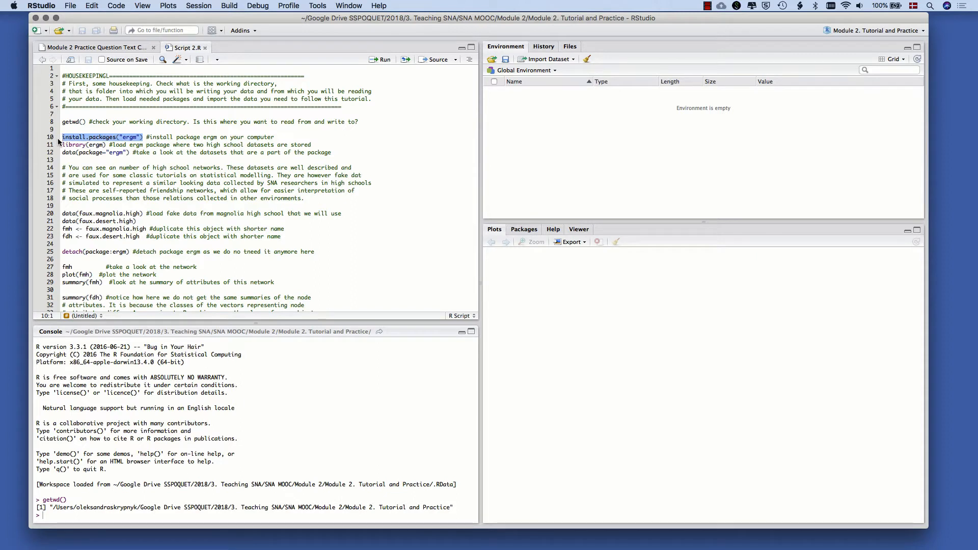
pyautogui.press('super+Return')
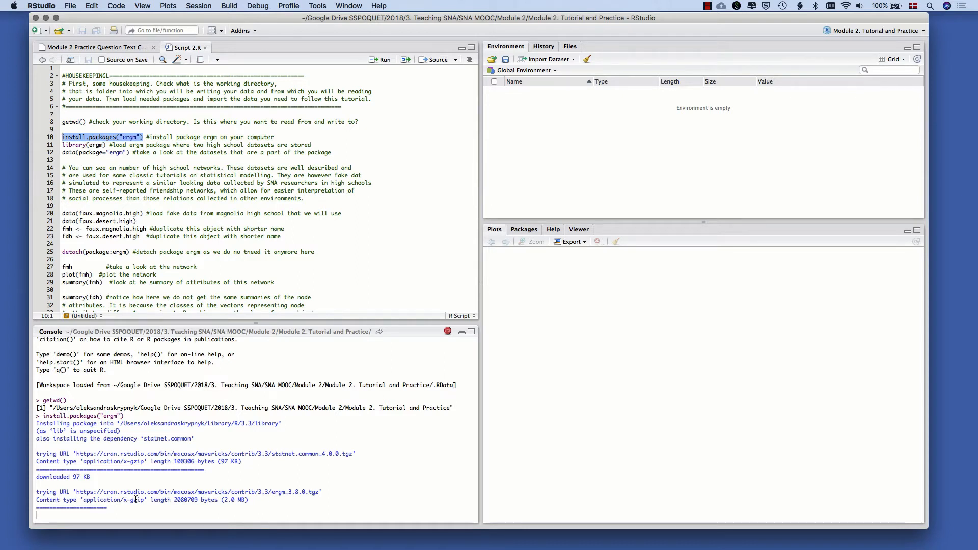
# Load the ergm package with library(ergm) from line 11 and check its entry in the list of installed packages
pyautogui.click(107, 145)
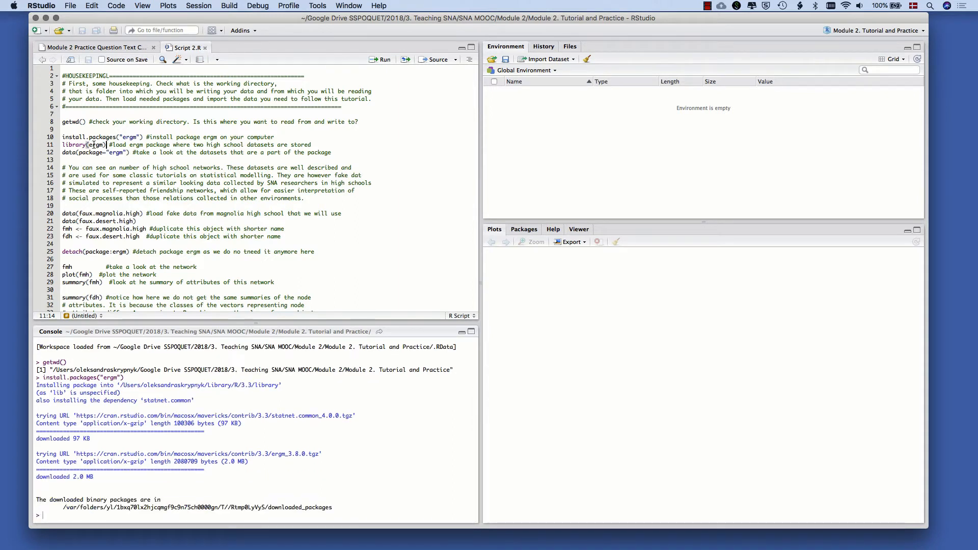
pyautogui.moveTo(107, 145); pyautogui.dragTo(60, 145)
pyautogui.press('super+Return')
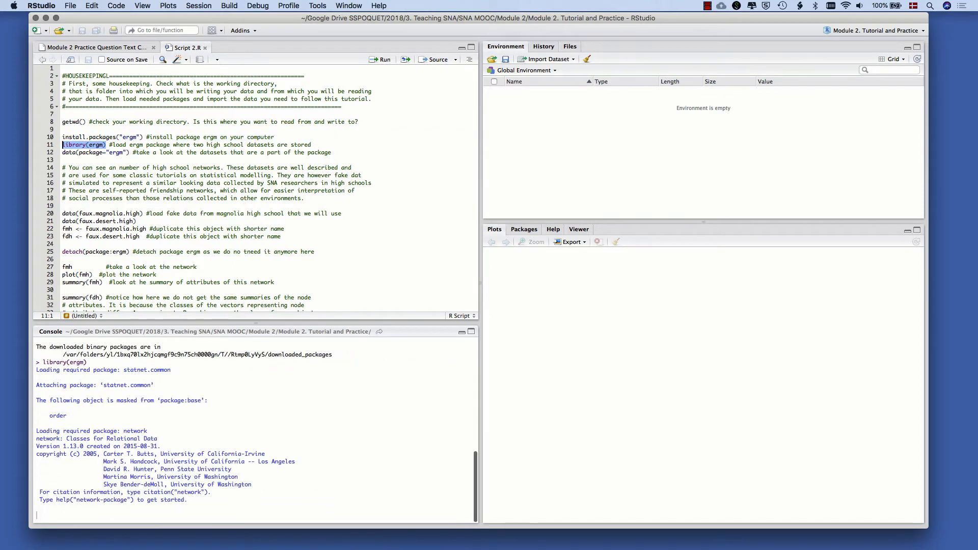
pyautogui.click(524, 229)
pyautogui.scroll(-10, 545, 393)
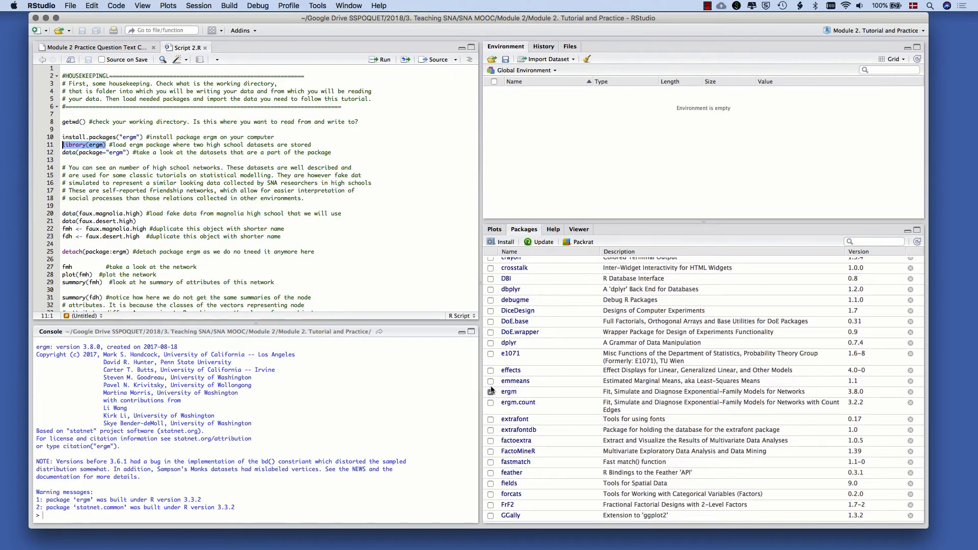
# Run data(package="ergm") from line 12 and examine the faux.magnolia.high entry and its description among the package's data sets
pyautogui.moveTo(130, 152); pyautogui.dragTo(63, 152)
pyautogui.press('super+Return')
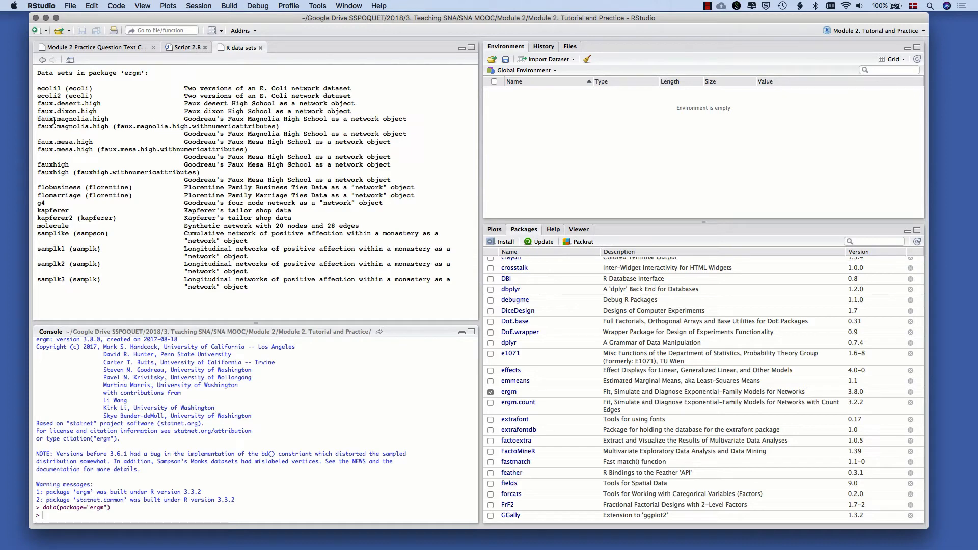
pyautogui.moveTo(56, 121); pyautogui.dragTo(108, 122)
pyautogui.click(110, 122)
pyautogui.moveTo(228, 119); pyautogui.dragTo(406, 120)
pyautogui.click(407, 123)
# Load the faux.magnolia.high and faux.desert.high data sets by running lines 20 and 21 of Script 2.R
pyautogui.click(178, 48)
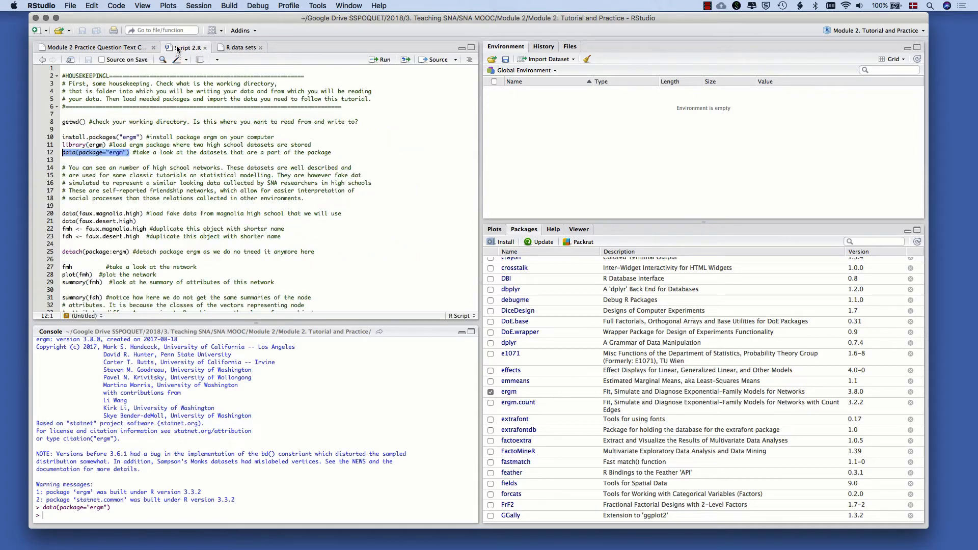
pyautogui.click(116, 167)
pyautogui.scroll(-3, 116, 167)
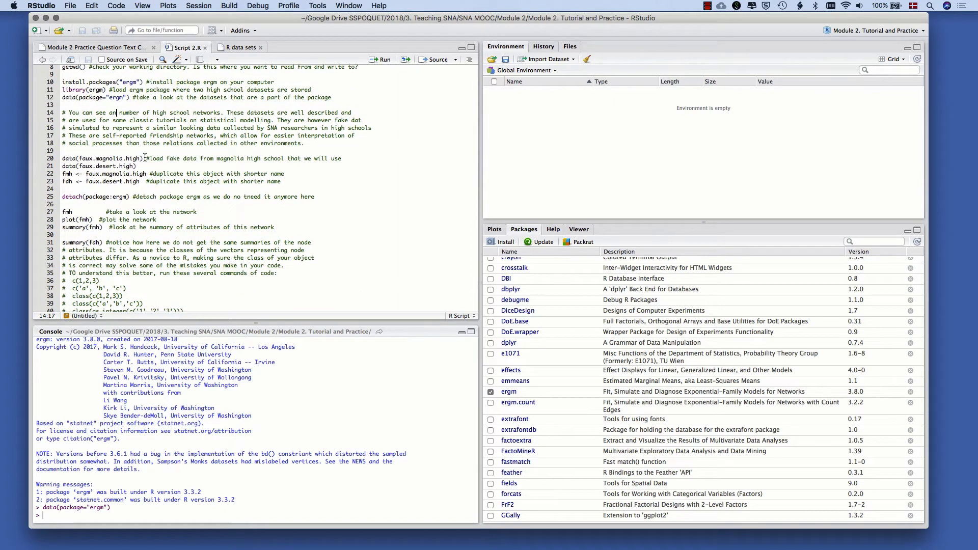
pyautogui.moveTo(144, 158); pyautogui.dragTo(62, 160)
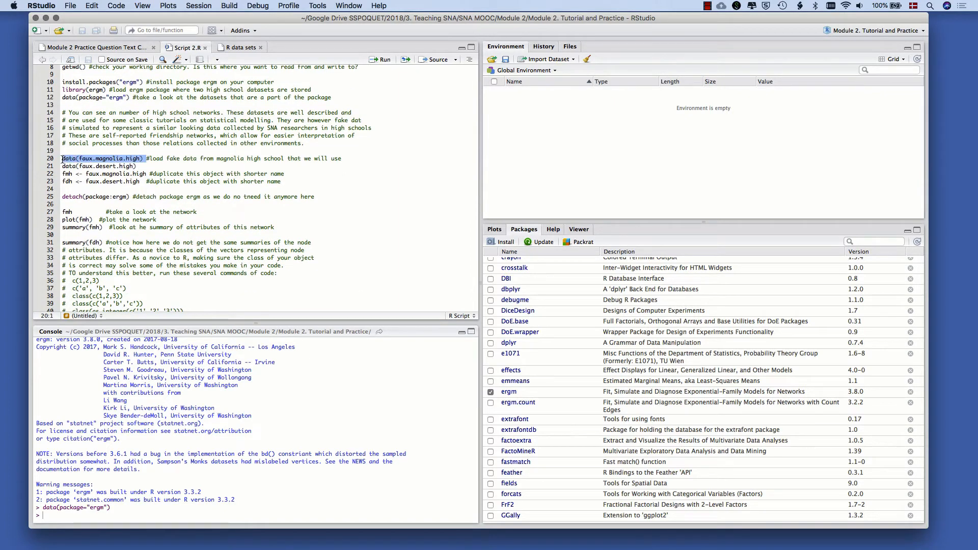
pyautogui.press('super+Return')
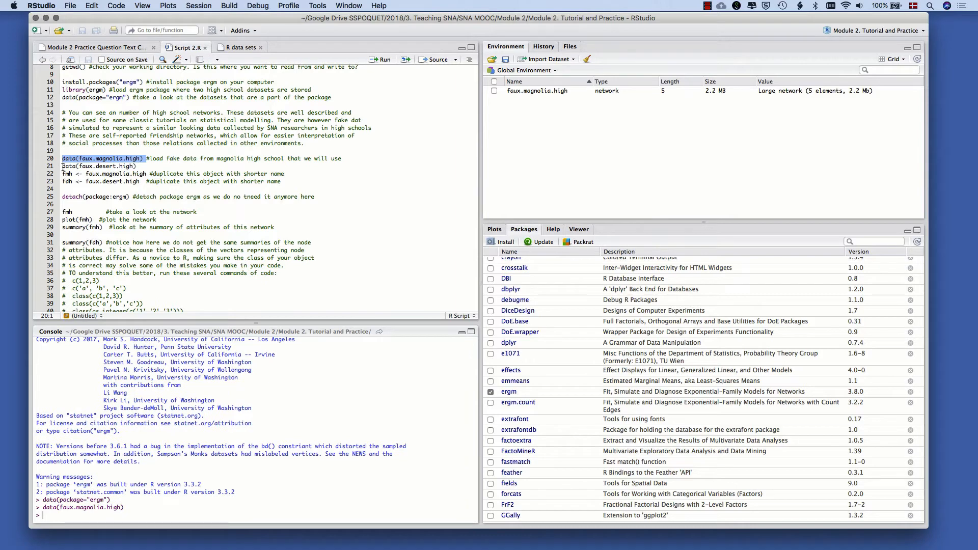
pyautogui.moveTo(64, 168); pyautogui.dragTo(144, 166)
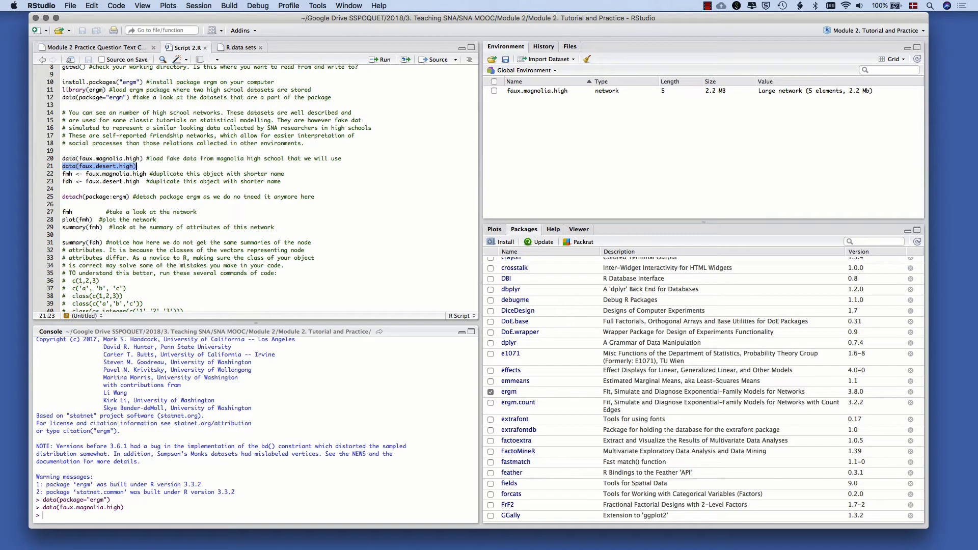
pyautogui.press('super+Return')
# Duplicate faux.magnolia.high as fmh and faux.desert.high as fdh by running lines 22 and 23 of the script
pyautogui.click(123, 181)
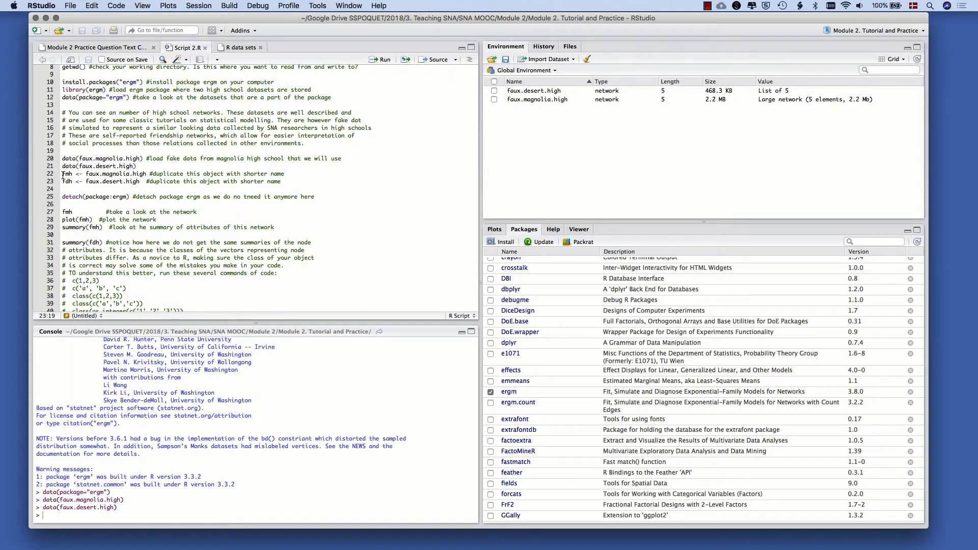
pyautogui.moveTo(86, 173); pyautogui.dragTo(147, 174)
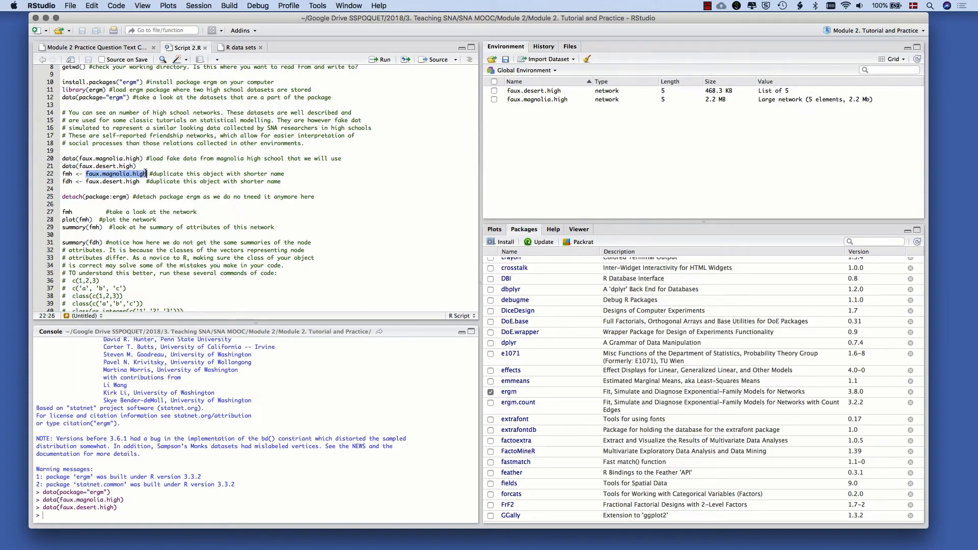
pyautogui.click(147, 174)
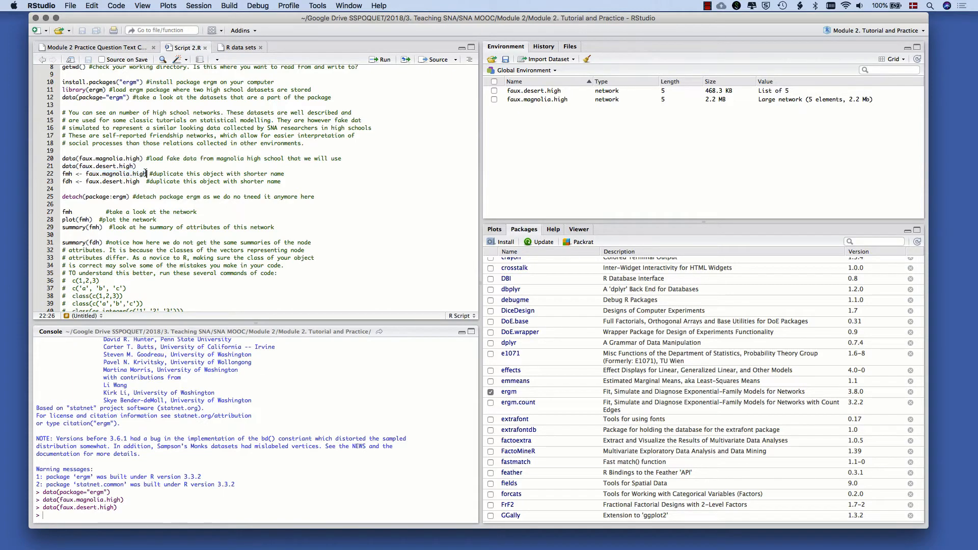
pyautogui.click(61, 173)
pyautogui.moveTo(61, 174); pyautogui.dragTo(72, 174)
pyautogui.moveTo(85, 173); pyautogui.dragTo(150, 174)
pyautogui.click(149, 174)
pyautogui.click(73, 174)
pyautogui.moveTo(62, 174); pyautogui.dragTo(296, 185)
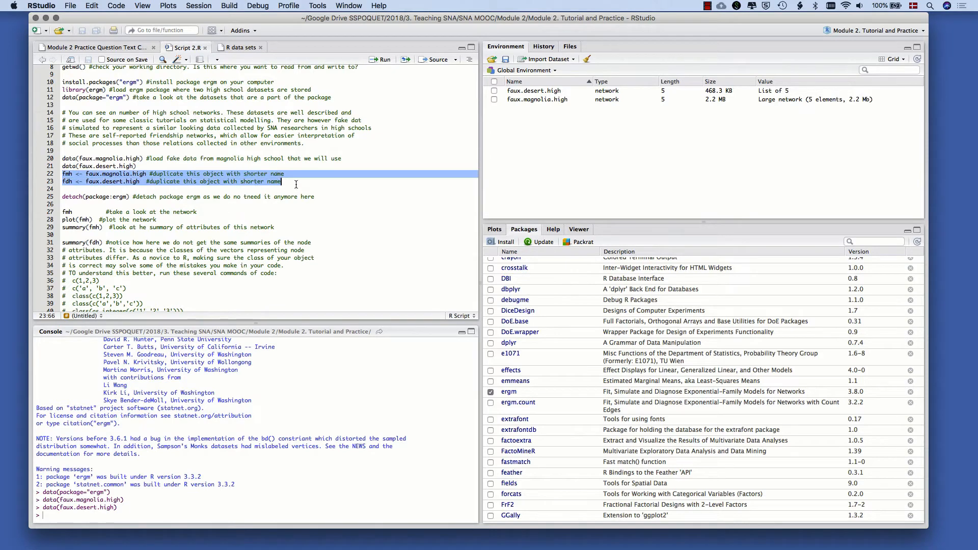
pyautogui.press('super+Return')
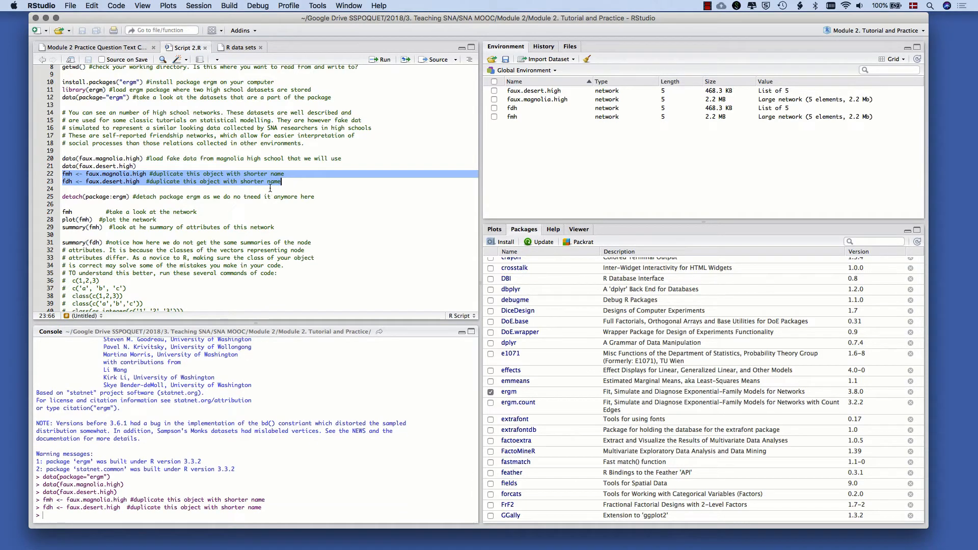
# Detach the ergm package by running detach(package:ergm) from line 25 of the script
pyautogui.click(341, 152)
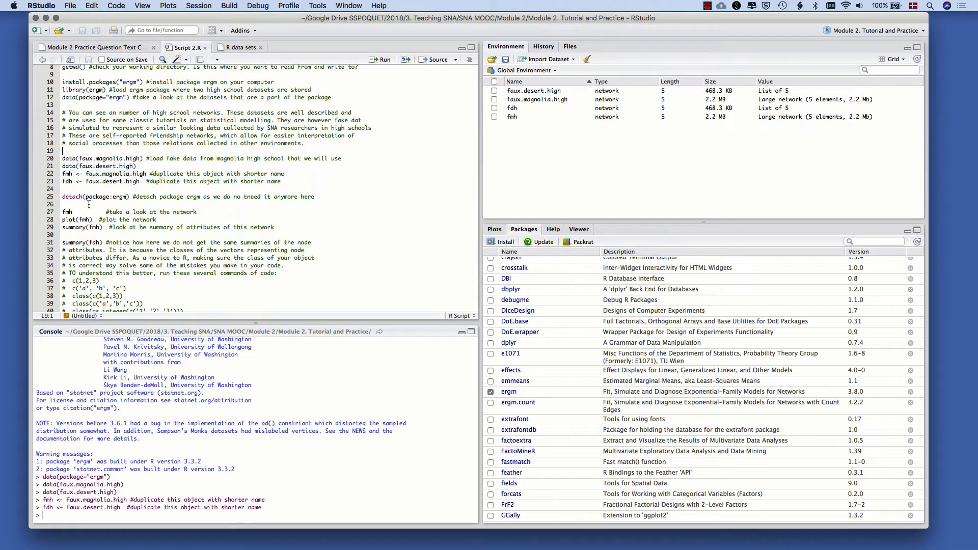
pyautogui.moveTo(62, 197); pyautogui.dragTo(146, 197)
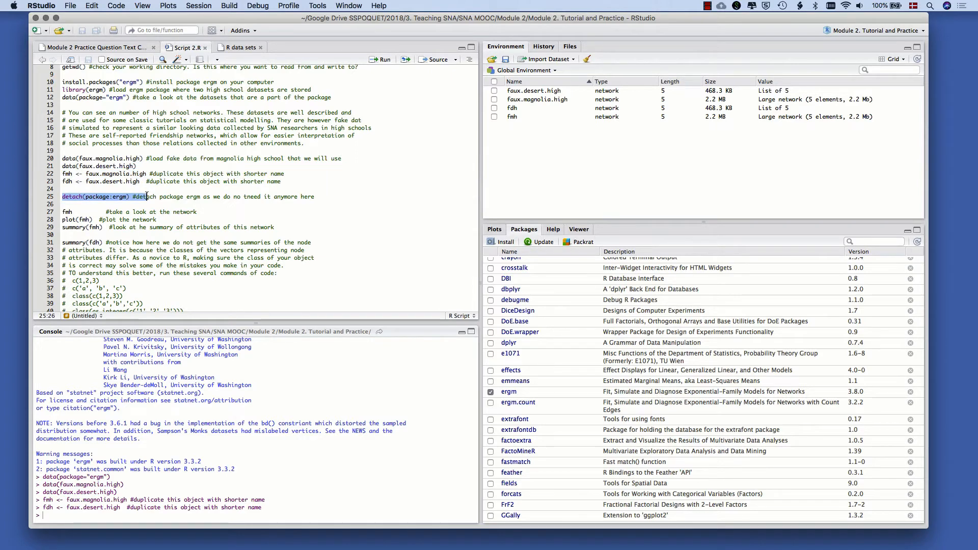
pyautogui.press('super+Return')
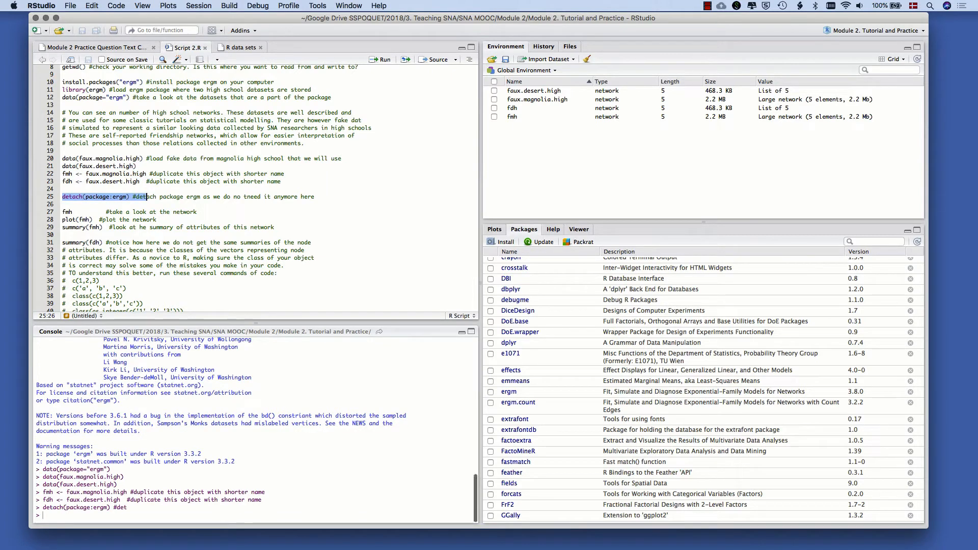
# Print the fmh network object from line 27 and examine its network and vertex attributes in the console
pyautogui.click(73, 212)
pyautogui.moveTo(73, 212); pyautogui.dragTo(61, 213)
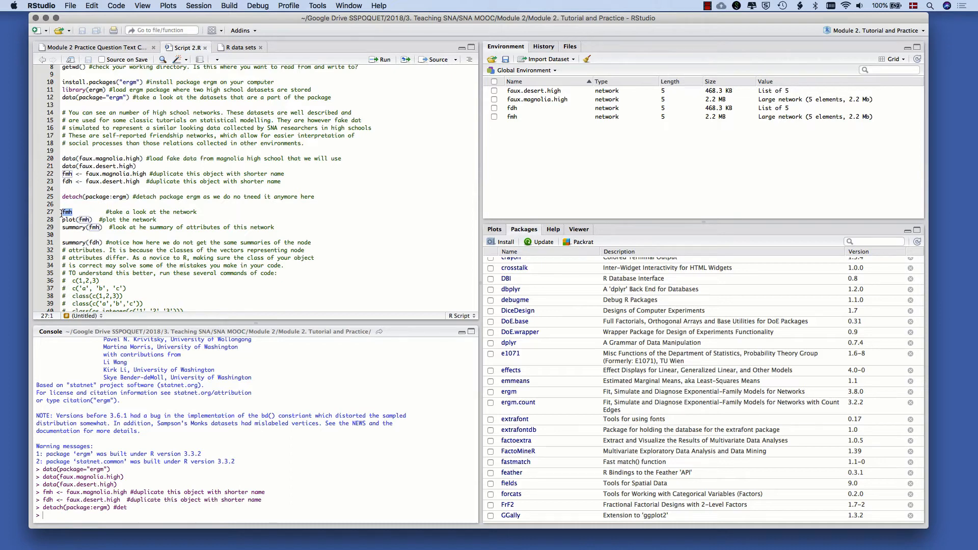
pyautogui.press('super+Return')
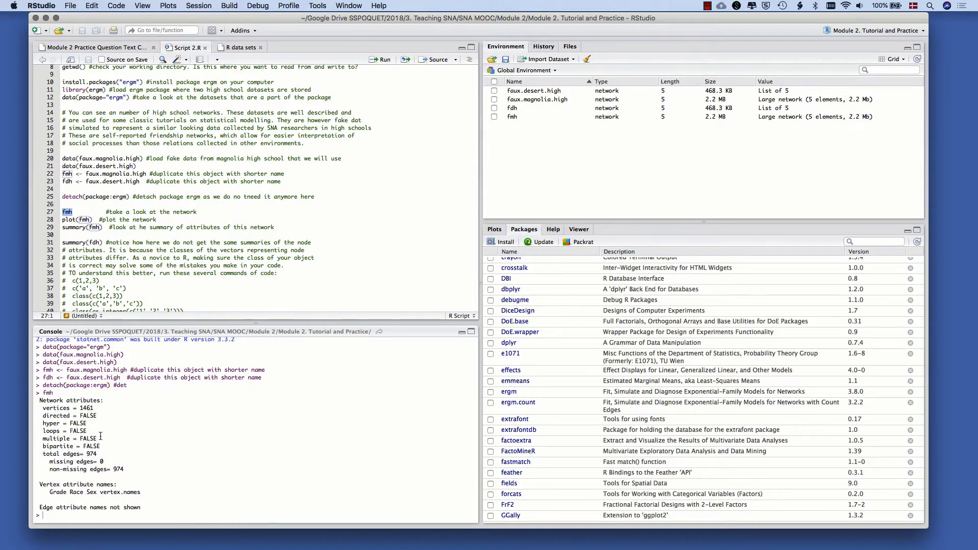
pyautogui.moveTo(38, 400); pyautogui.dragTo(143, 506)
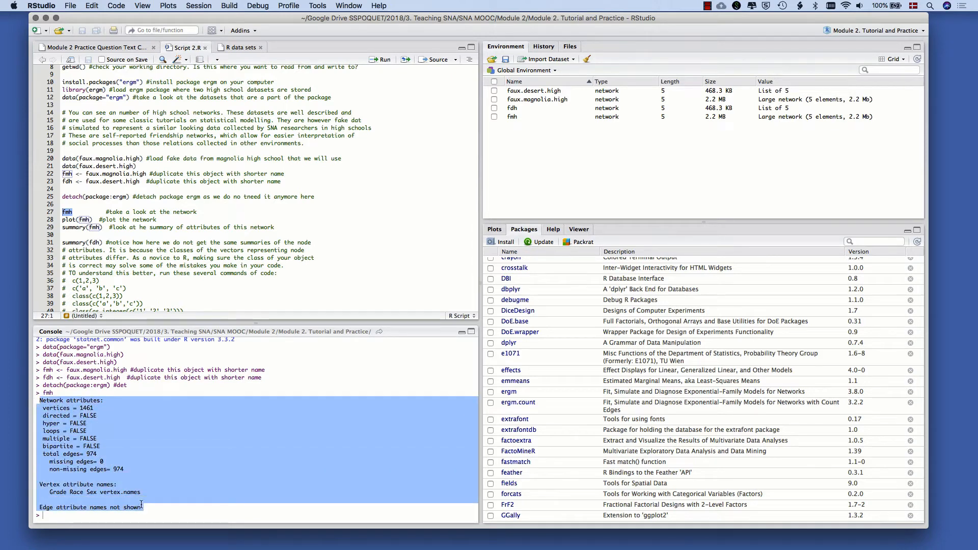
pyautogui.click(142, 504)
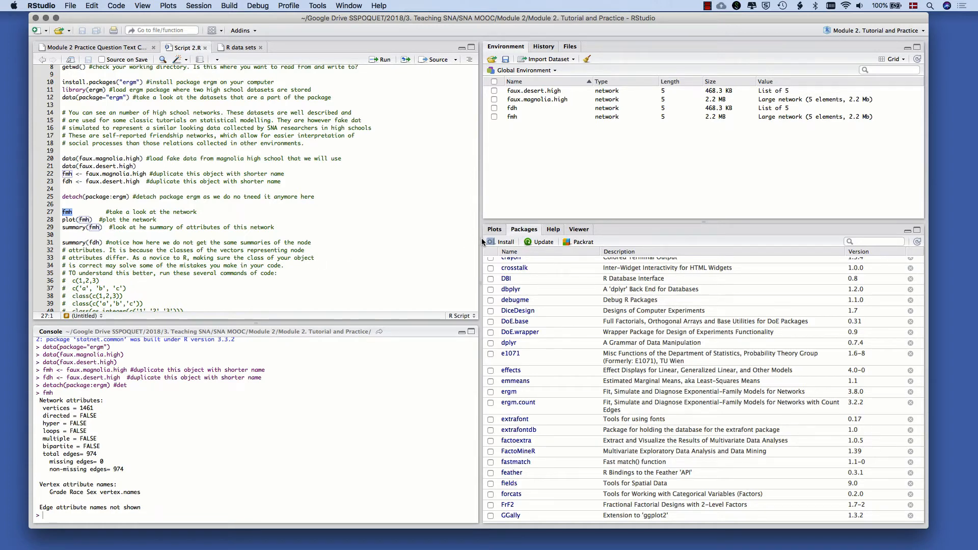
# Enlarge the plotting area, plot the network with plot(fmh) from line 28, and check the printed vertices and total edges
pyautogui.moveTo(481, 237); pyautogui.dragTo(441, 237)
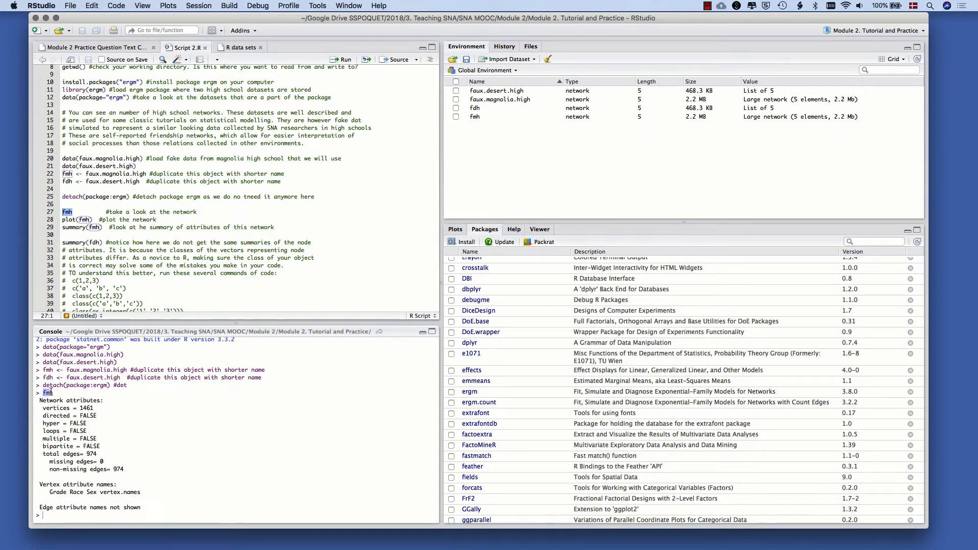
pyautogui.moveTo(557, 223); pyautogui.dragTo(573, 158)
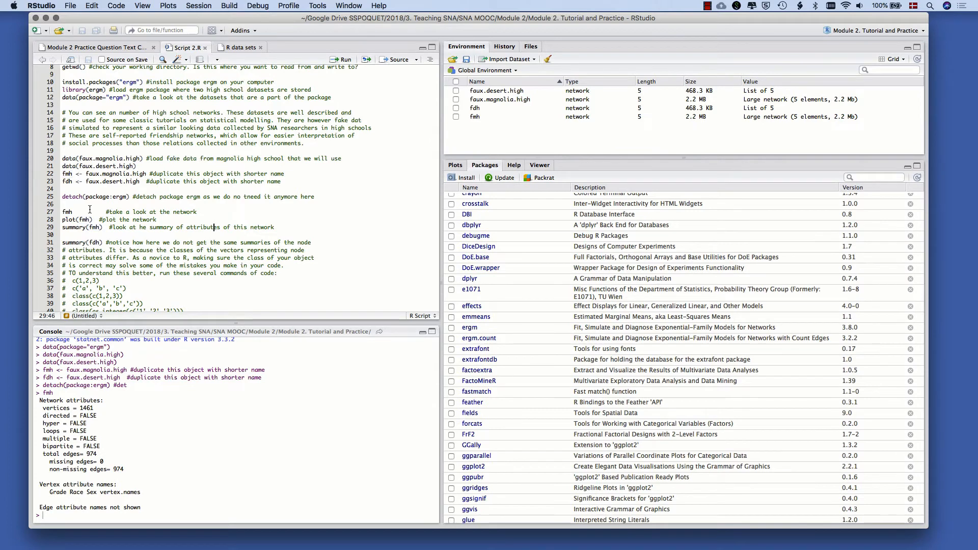
pyautogui.moveTo(92, 220); pyautogui.dragTo(63, 220)
pyautogui.press('super+Return')
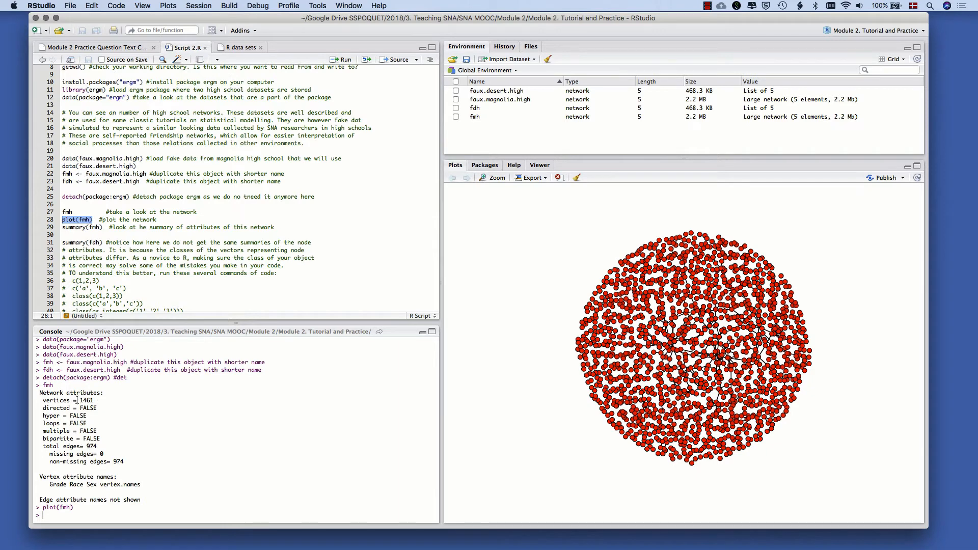
pyautogui.moveTo(80, 401)
pyautogui.mouseDown()
pyautogui.moveTo(93, 401)
pyautogui.moveTo(80, 401)
pyautogui.mouseUp()
pyautogui.click(93, 401)
pyautogui.click(80, 401)
pyautogui.moveTo(86, 446); pyautogui.dragTo(96, 447)
pyautogui.click(96, 447)
# Run summary(fmh) from line 29 and examine the network attributes and density at the start of its output
pyautogui.moveTo(63, 227); pyautogui.dragTo(103, 228)
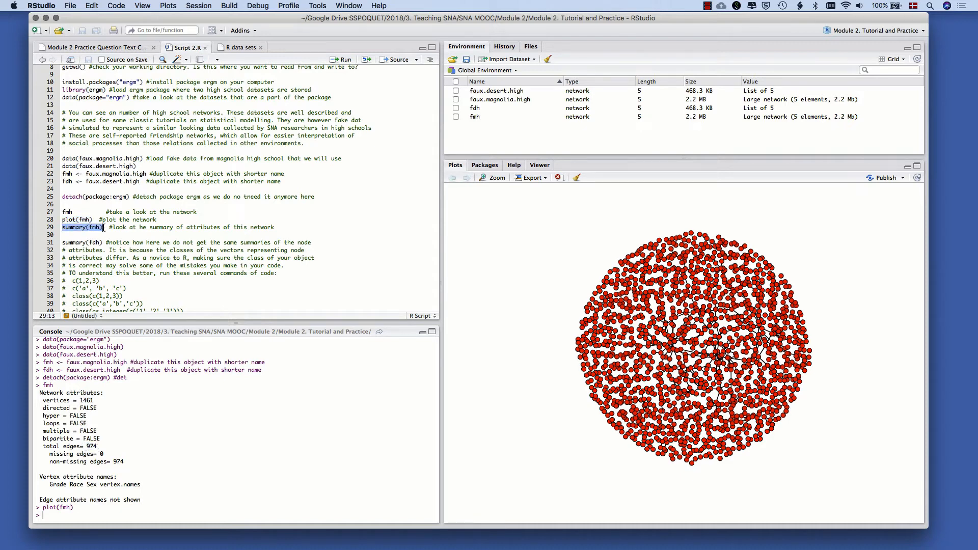
pyautogui.press('super+Return')
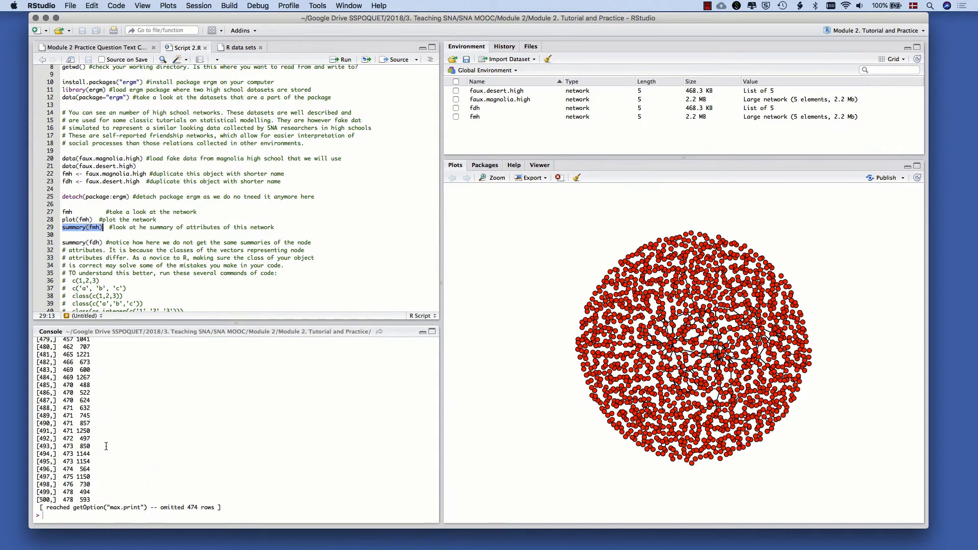
pyautogui.scroll(20, 106, 447)
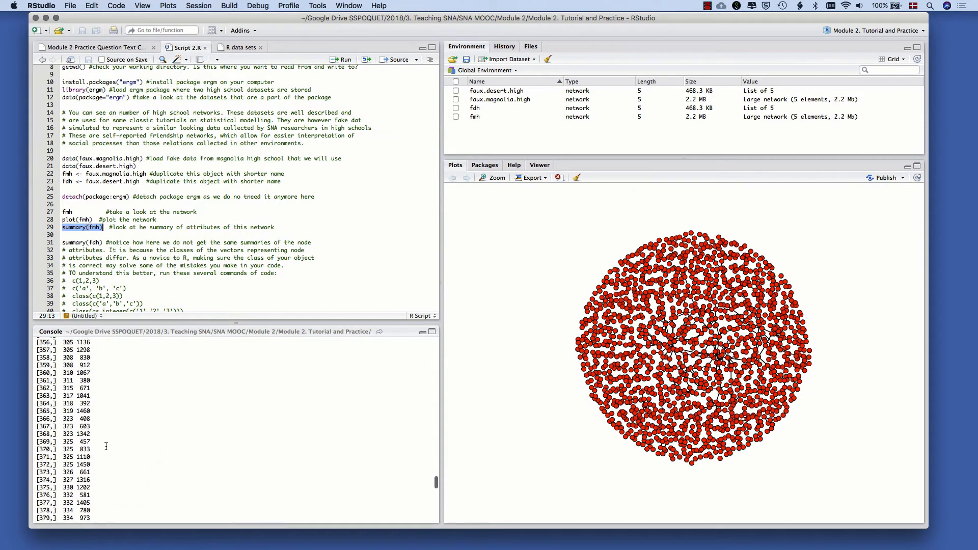
pyautogui.scroll(20, 106, 446)
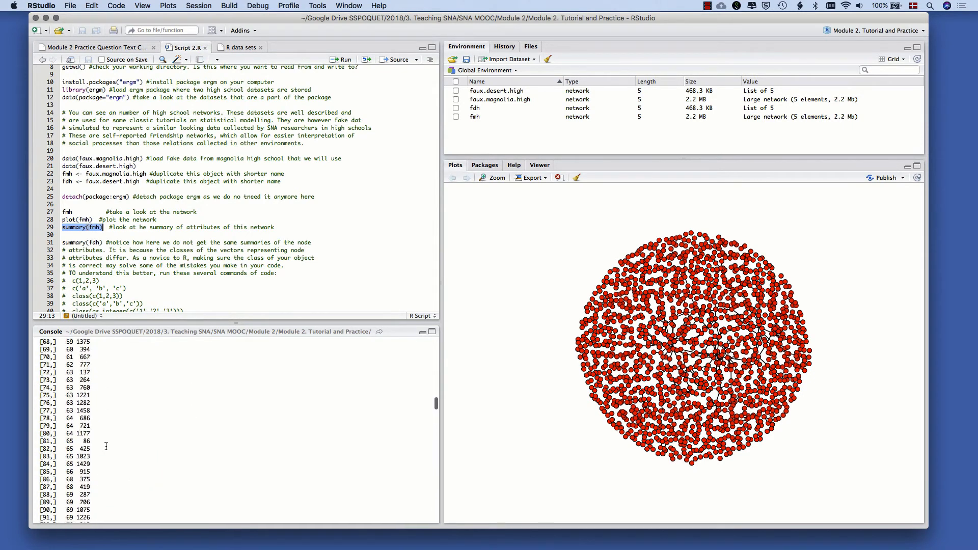
pyautogui.scroll(15, 106, 446)
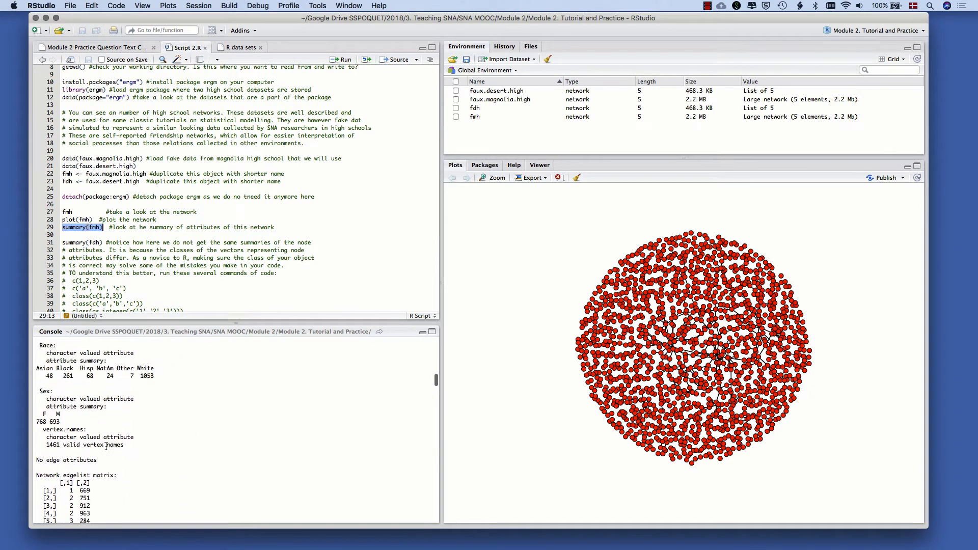
pyautogui.scroll(10, 106, 447)
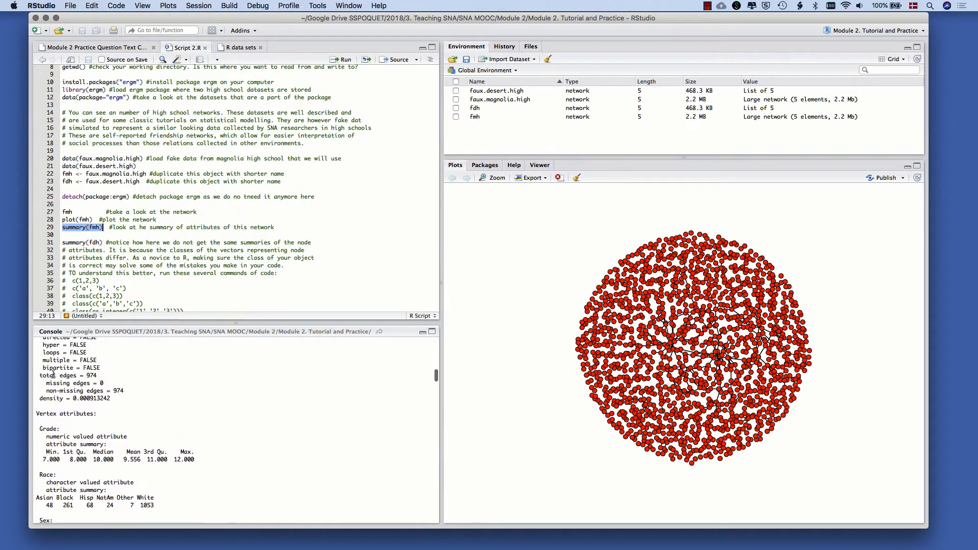
pyautogui.scroll(-3, 54, 374)
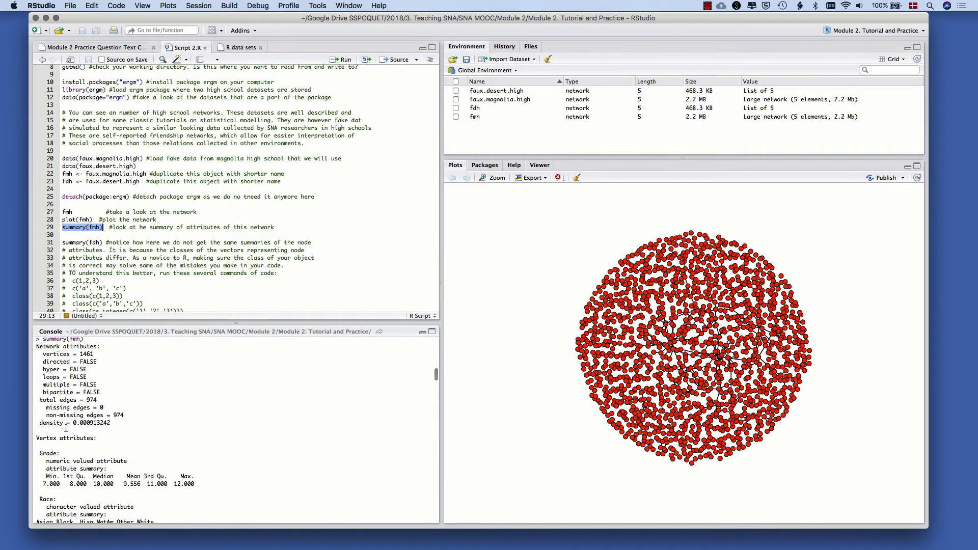
pyautogui.moveTo(73, 423); pyautogui.dragTo(105, 426)
# Examine the Grade and Race vertex attribute summaries in the summary output for fmh
pyautogui.scroll(-5, 55, 359)
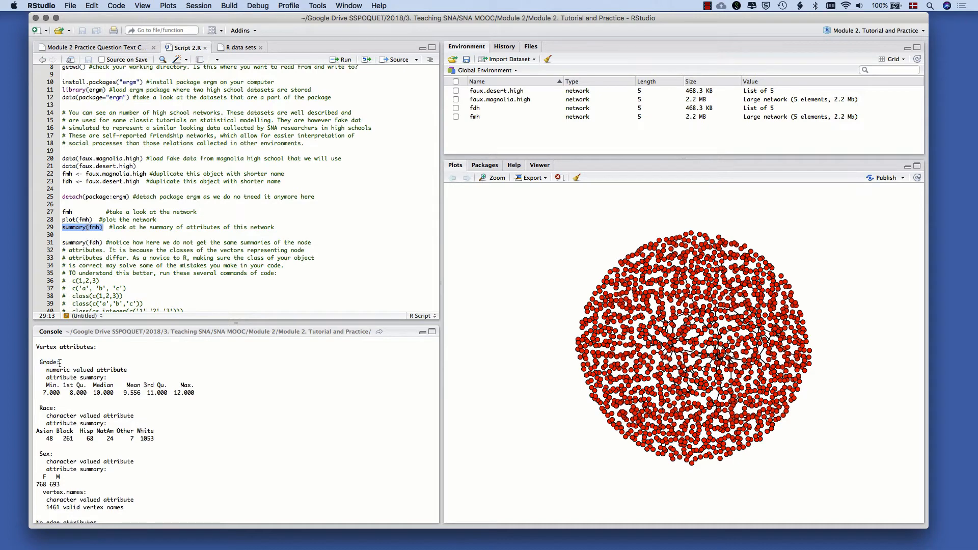
pyautogui.scroll(-2, 42, 366)
pyautogui.moveTo(45, 366); pyautogui.dragTo(212, 375)
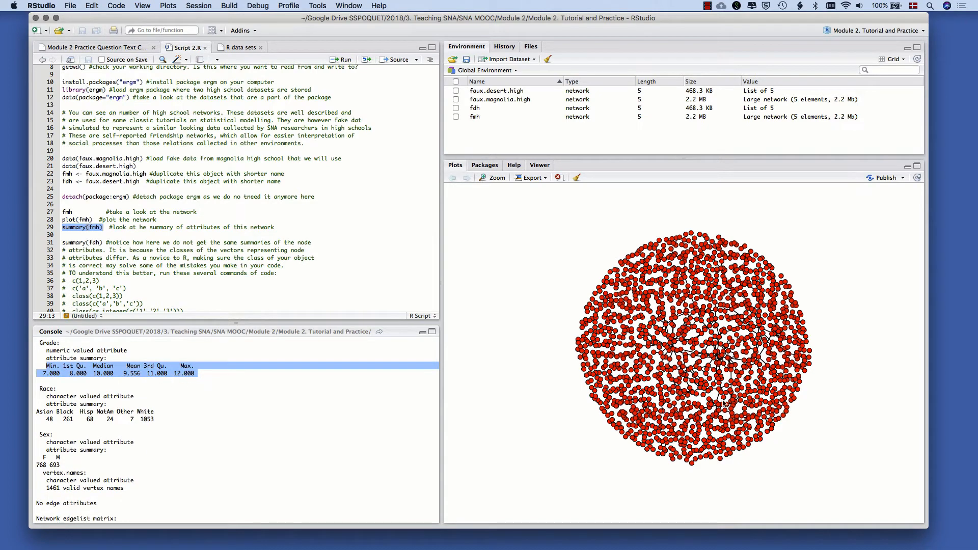
pyautogui.scroll(-3, 53, 371)
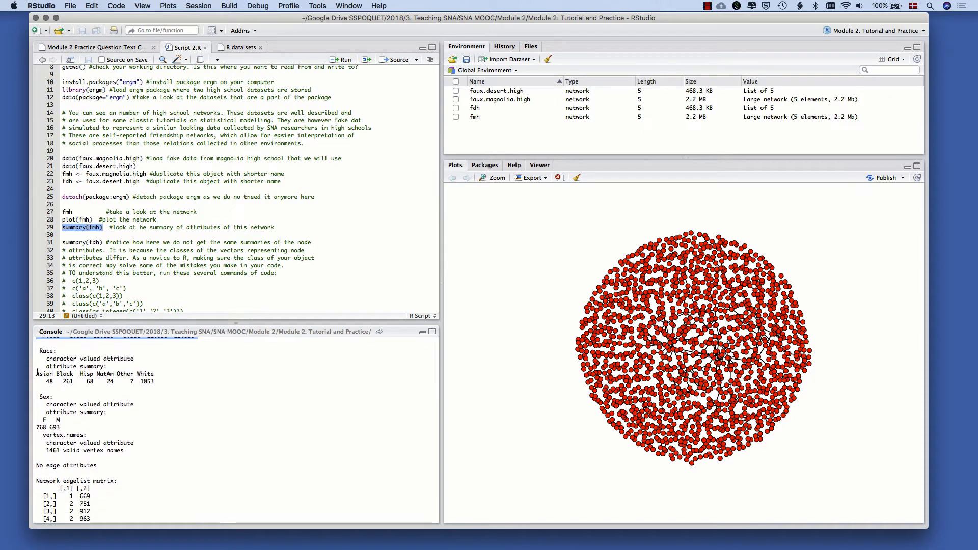
pyautogui.moveTo(36, 373)
pyautogui.mouseDown()
pyautogui.moveTo(199, 382)
pyautogui.moveTo(36, 374)
pyautogui.moveTo(164, 386)
pyautogui.moveTo(42, 381)
pyautogui.moveTo(34, 370)
pyautogui.mouseUp()
pyautogui.click(200, 382)
pyautogui.click(36, 373)
pyautogui.click(166, 386)
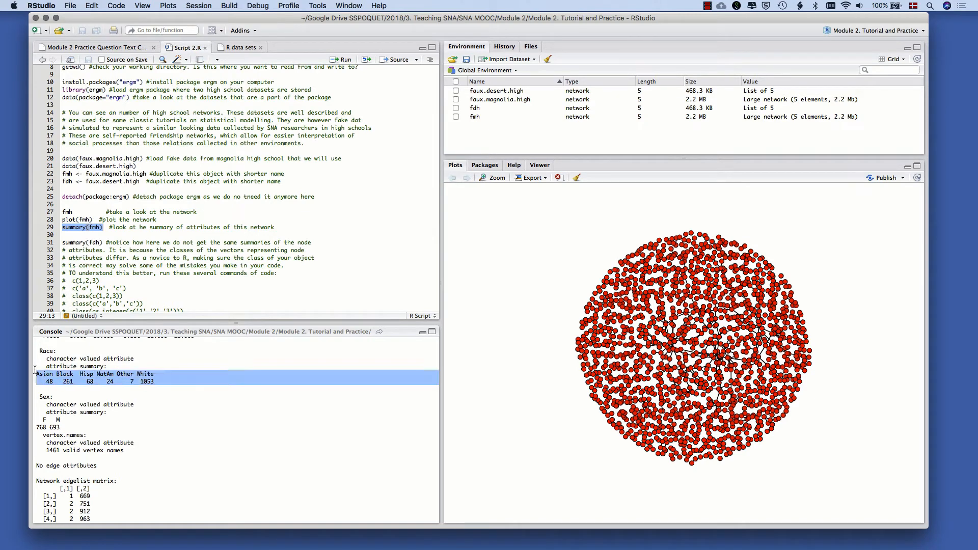
pyautogui.click(34, 370)
# Examine the Sex attribute summary and the network edgelist matrix in the summary output for fmh
pyautogui.scroll(-1, 84, 385)
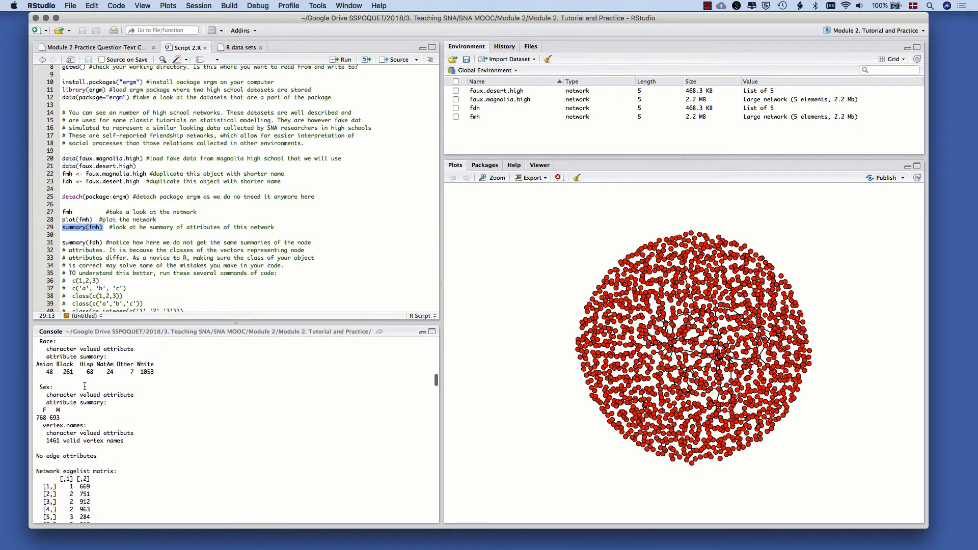
pyautogui.scroll(-2, 72, 393)
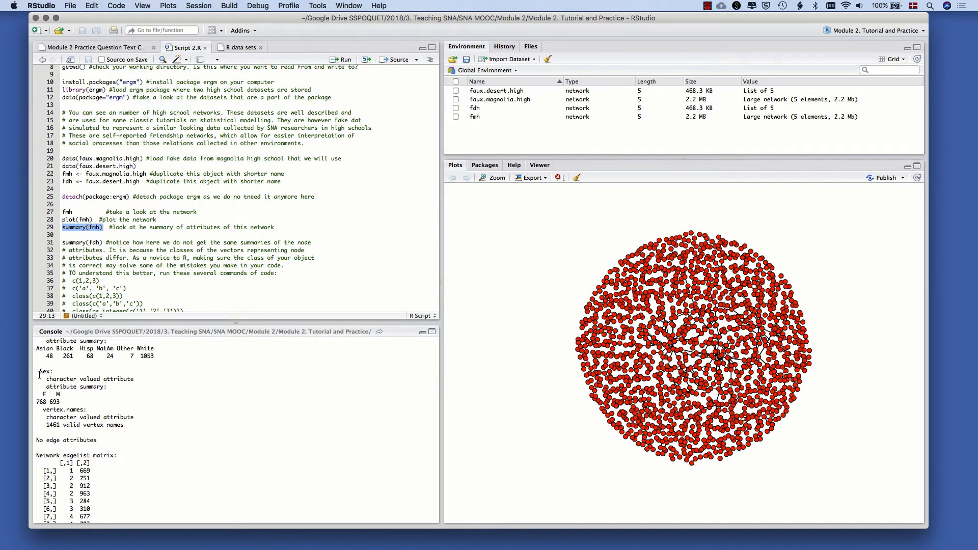
pyautogui.moveTo(39, 375); pyautogui.dragTo(64, 403)
pyautogui.click(63, 405)
pyautogui.click(38, 396)
pyautogui.click(64, 404)
pyautogui.scroll(-1, 64, 404)
pyautogui.scroll(-2, 65, 403)
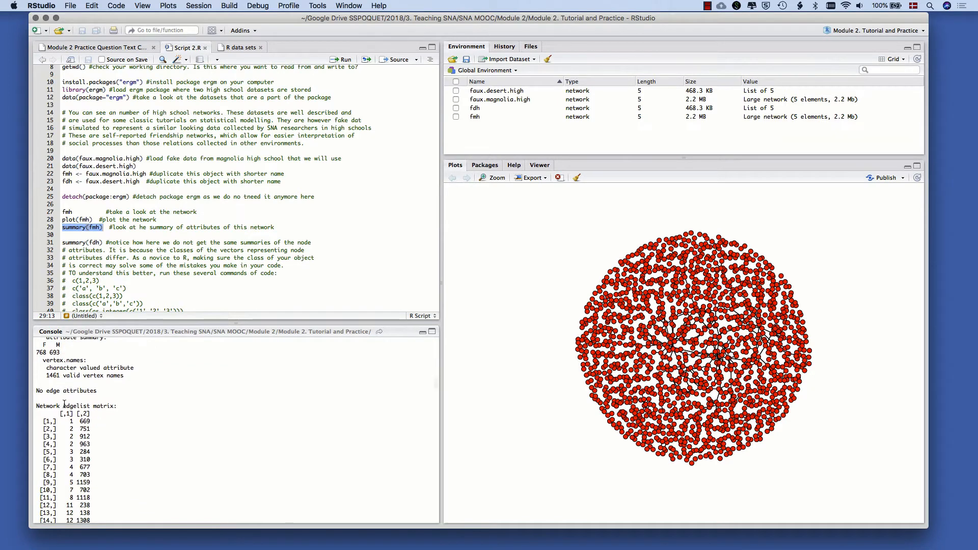
pyautogui.scroll(-3, 64, 404)
pyautogui.moveTo(63, 380)
pyautogui.mouseDown()
pyautogui.moveTo(90, 386)
pyautogui.moveTo(61, 379)
pyautogui.mouseUp()
pyautogui.click(90, 386)
pyautogui.click(61, 380)
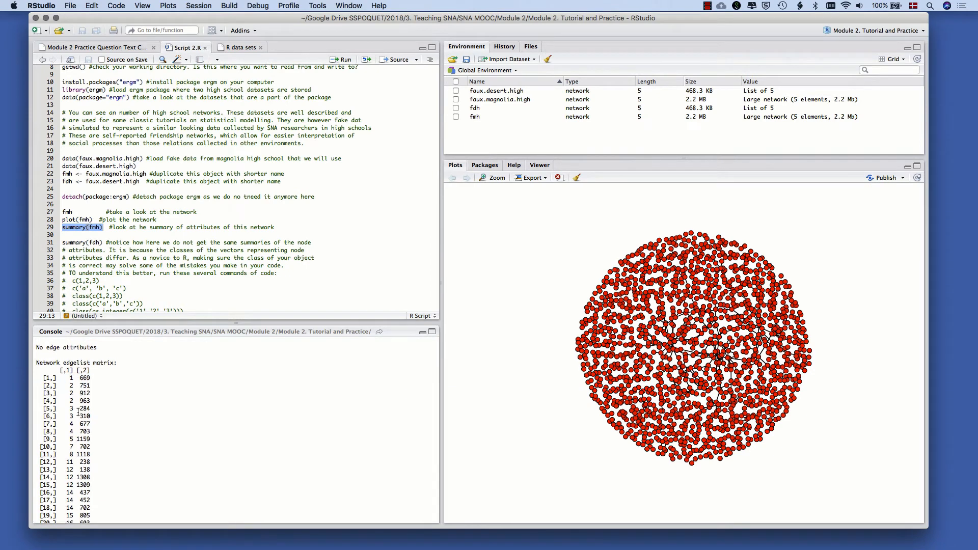
pyautogui.scroll(-2, 77, 415)
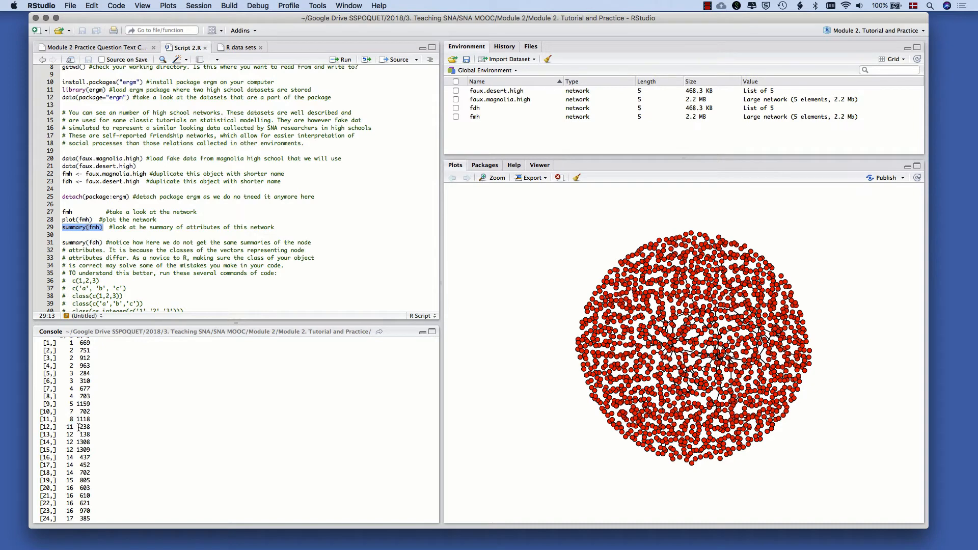
pyautogui.scroll(-20, 81, 427)
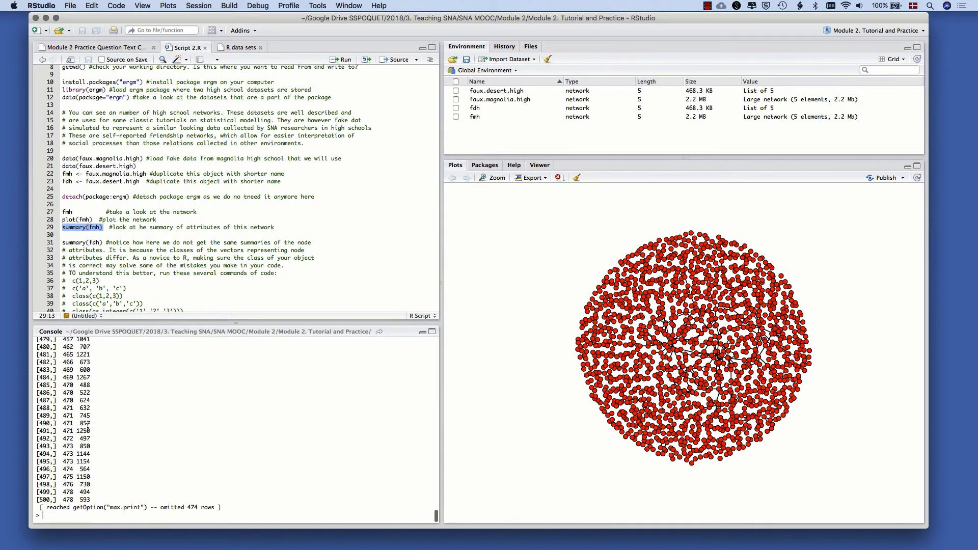
# Run summary(fdh) from line 31 and look through the edgelist at the end of its output
pyautogui.click(161, 251)
pyautogui.scroll(-3, 104, 244)
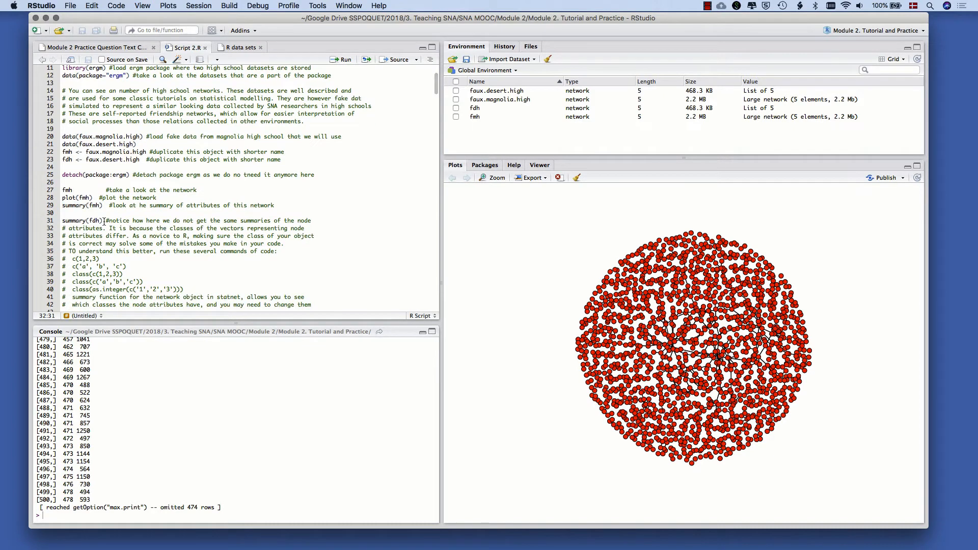
pyautogui.moveTo(104, 221); pyautogui.dragTo(62, 221)
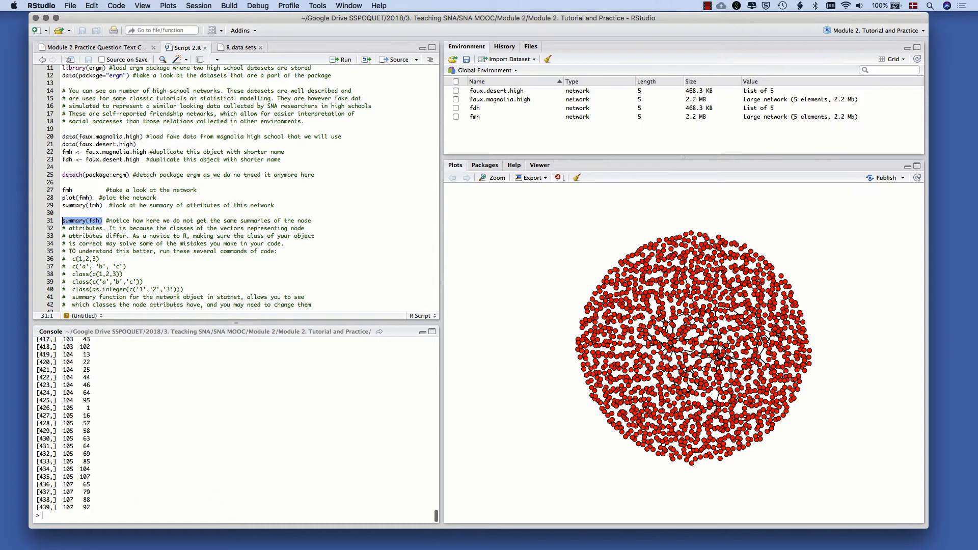
pyautogui.scroll(20, 121, 404)
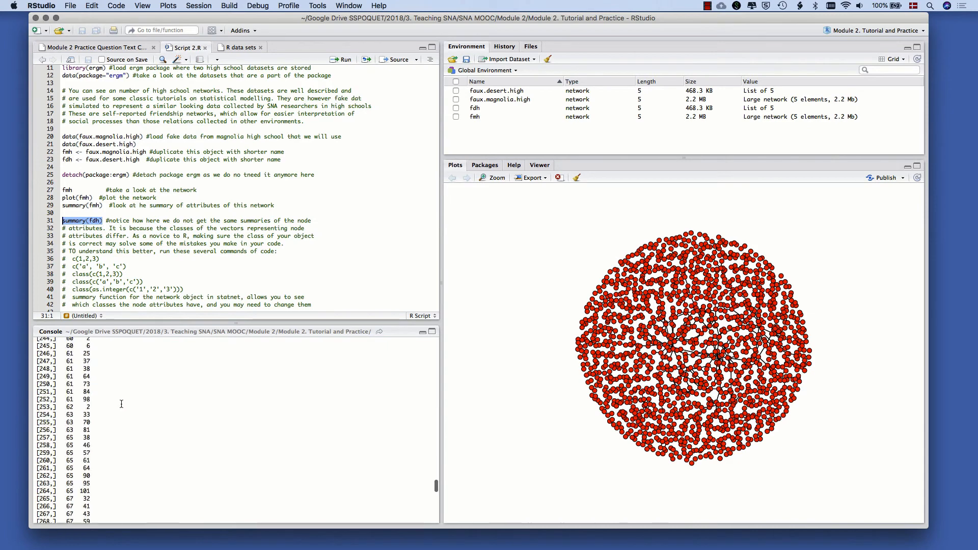
pyautogui.scroll(-20, 121, 404)
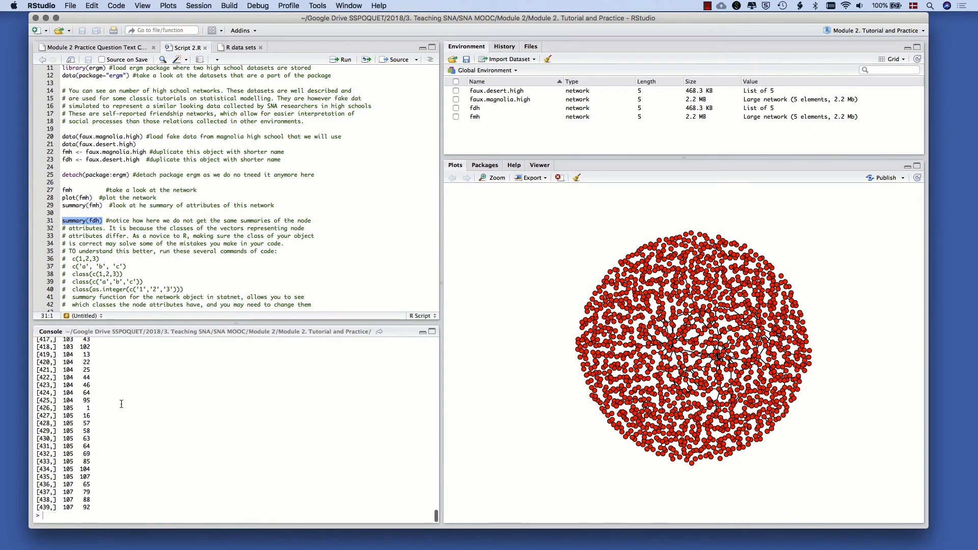
# Plot the desert high school network by running plot(fdh) in the console
pyautogui.click(56, 516)
pyautogui.write('plot(fdh')
pyautogui.press('Return')
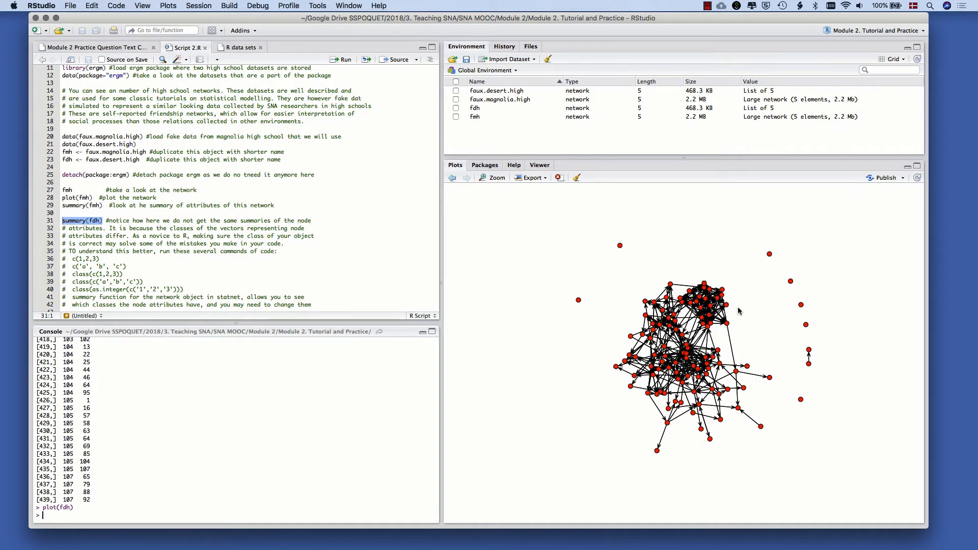
pyautogui.click(162, 204)
pyautogui.scroll(-5, 162, 203)
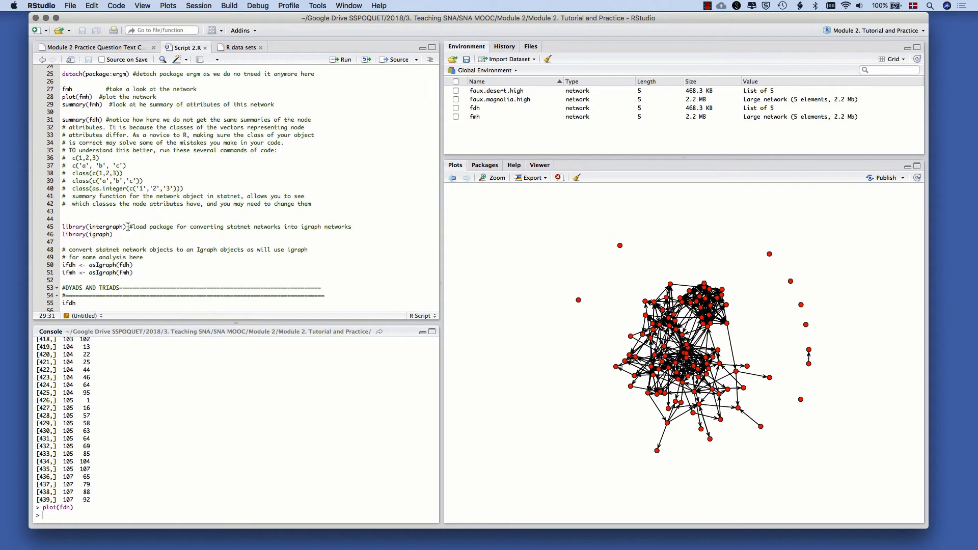
pyautogui.scroll(-3, 128, 227)
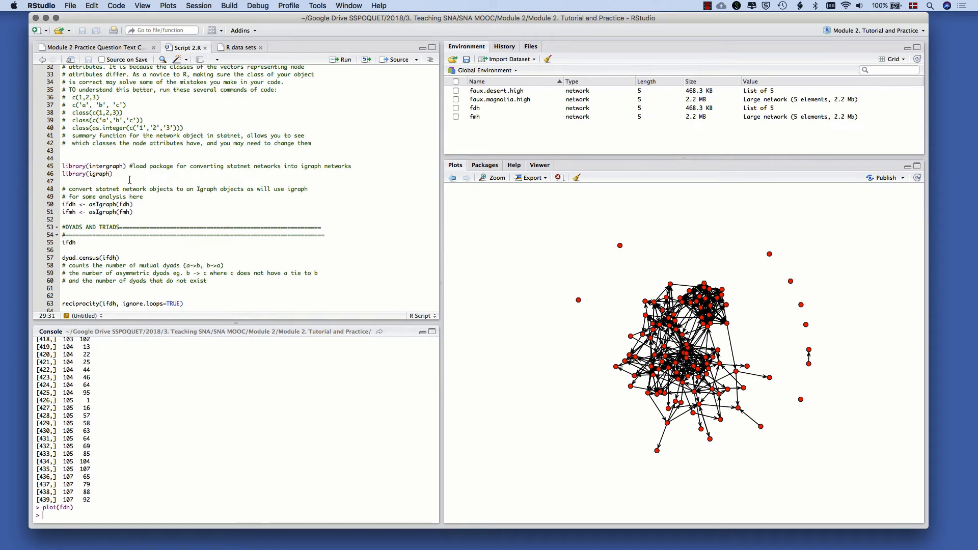
pyautogui.moveTo(128, 166); pyautogui.dragTo(63, 167)
pyautogui.click(62, 165)
pyautogui.press('Up')
pyautogui.write('install.')
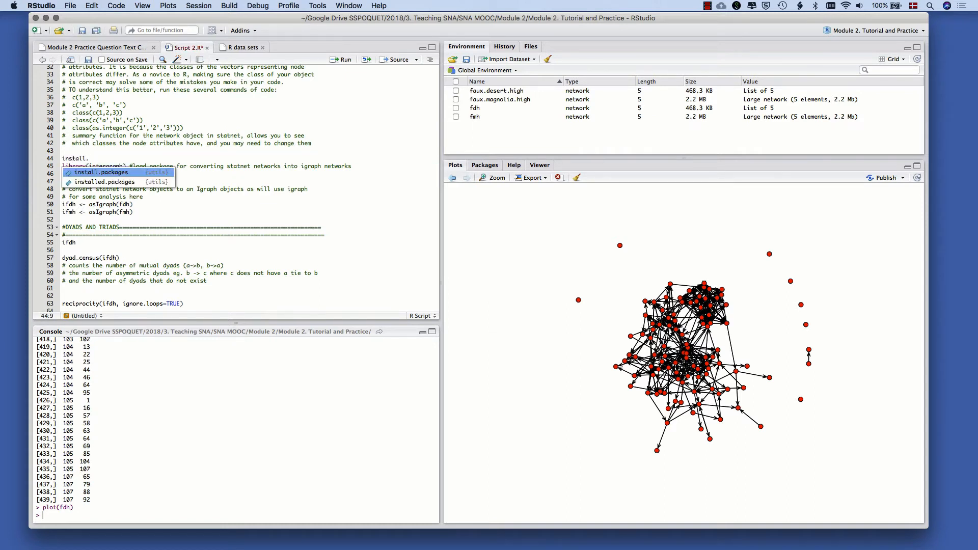
pyautogui.write('packages')
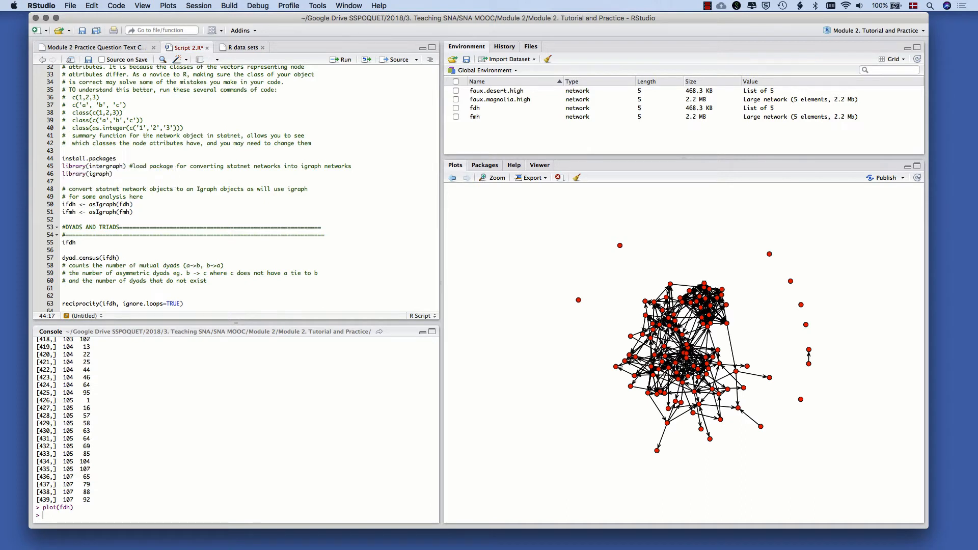
pyautogui.write('(')
pyautogui.moveTo(89, 167); pyautogui.dragTo(62, 160)
# Write the comment "#install intergraph package" on line 44 and run library(intergraph) from line 45
pyautogui.click(123, 158)
pyautogui.write('#install intergraph package')
pyautogui.moveTo(128, 167); pyautogui.dragTo(62, 170)
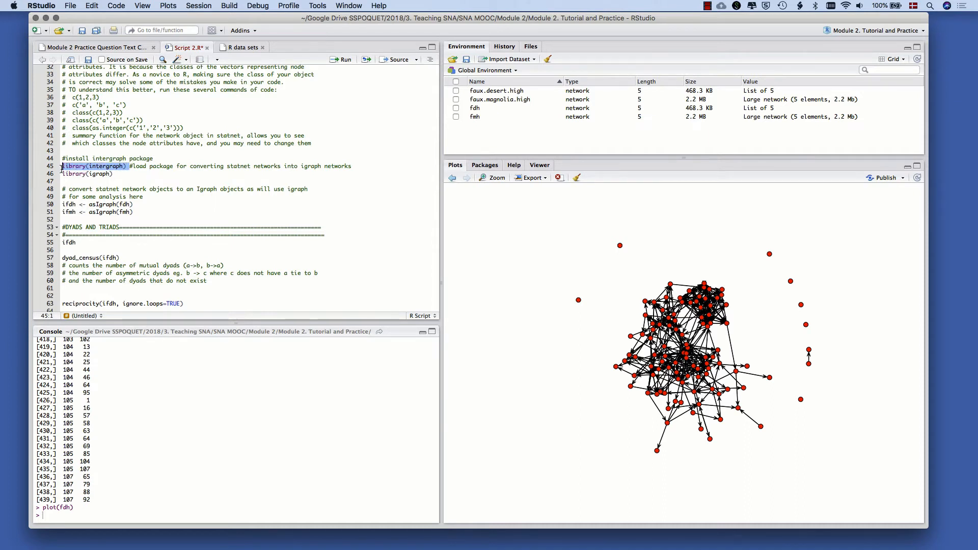
pyautogui.press('super+Return')
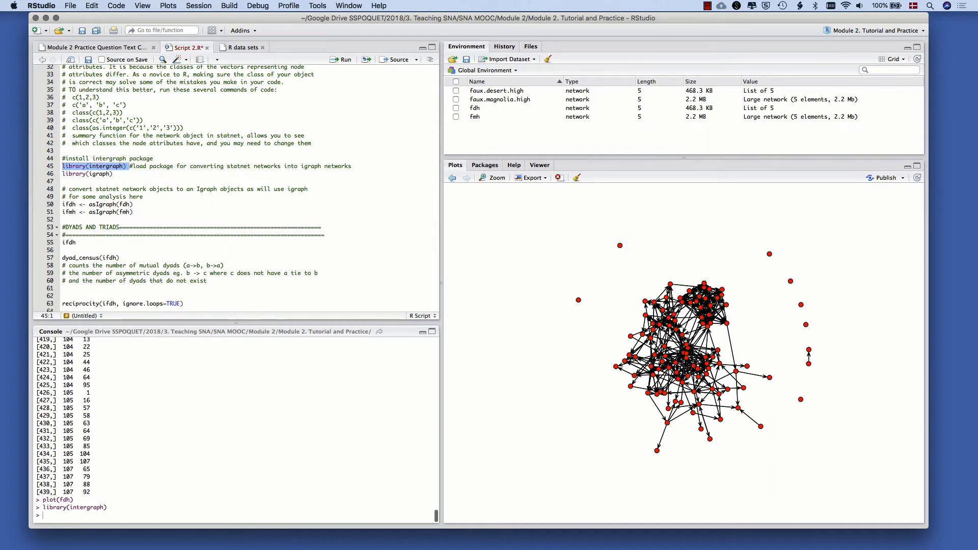
# Extend the line 44 comment with "& igraph package" and run library(igraph) from line 46
pyautogui.click(111, 175)
pyautogui.click(163, 159)
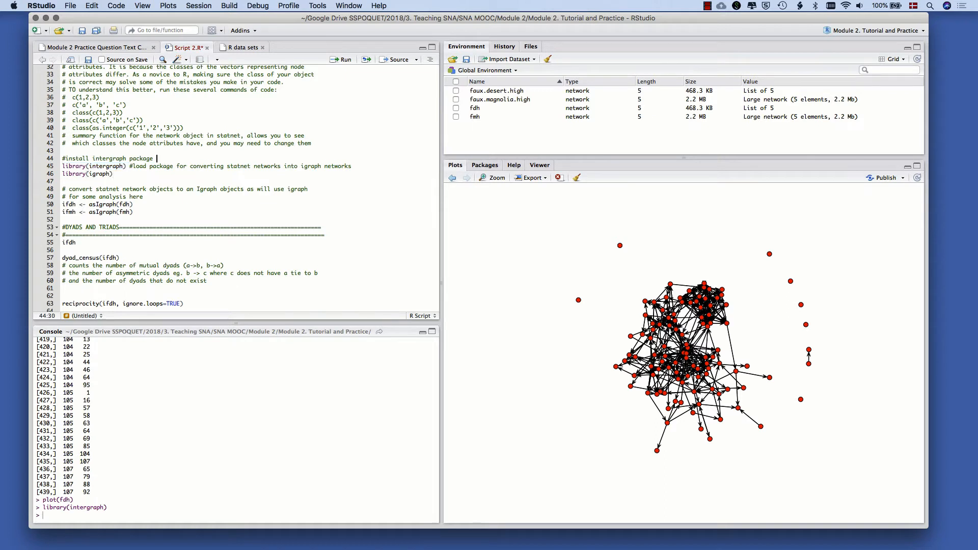
pyautogui.write('& igraph package')
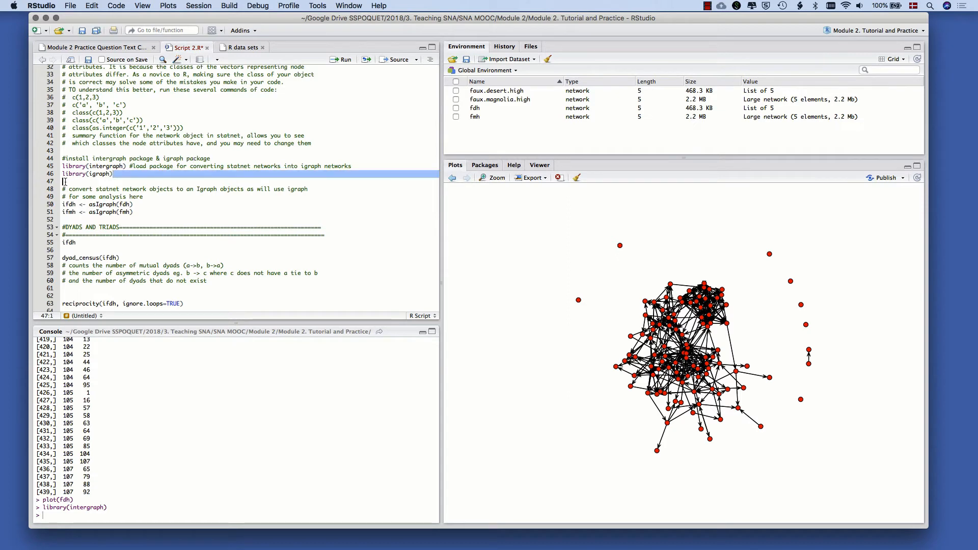
pyautogui.moveTo(113, 173); pyautogui.dragTo(60, 179)
pyautogui.press('super+Return')
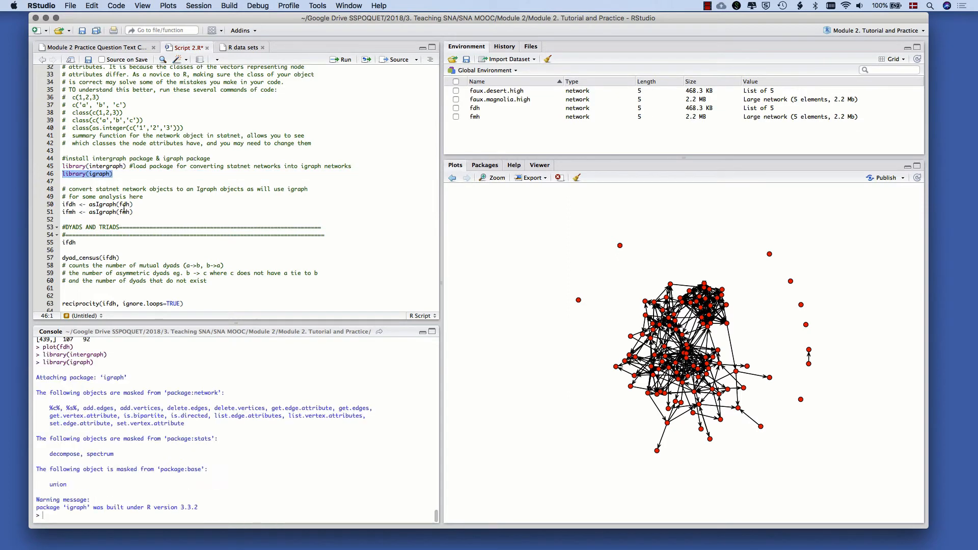
# Convert fdh to an igraph object by running ifdh <- asIgraph(fdh) from line 50, and print ifdh in the console
pyautogui.click(123, 212)
pyautogui.scroll(-1, 81, 208)
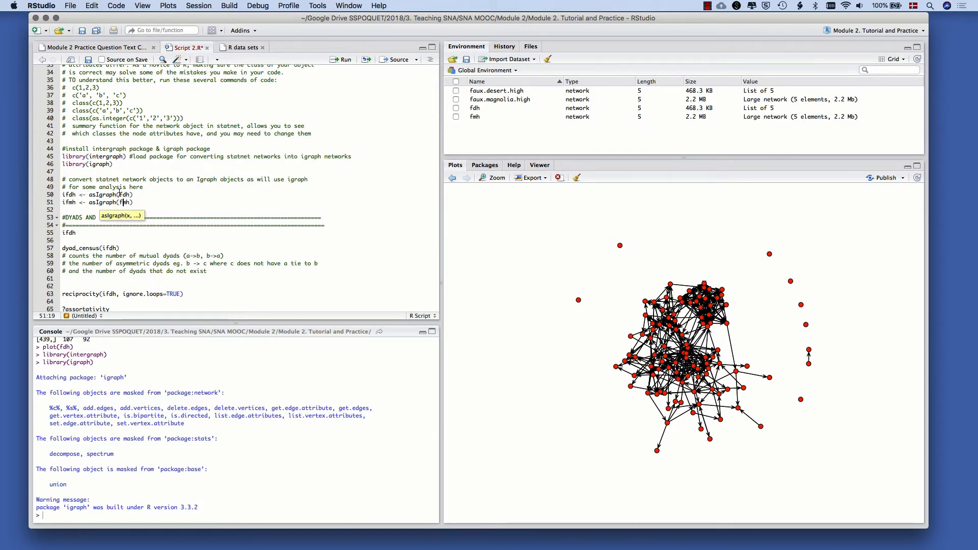
pyautogui.moveTo(120, 195)
pyautogui.mouseDown()
pyautogui.moveTo(131, 195)
pyautogui.moveTo(120, 194)
pyautogui.mouseUp()
pyautogui.click(131, 194)
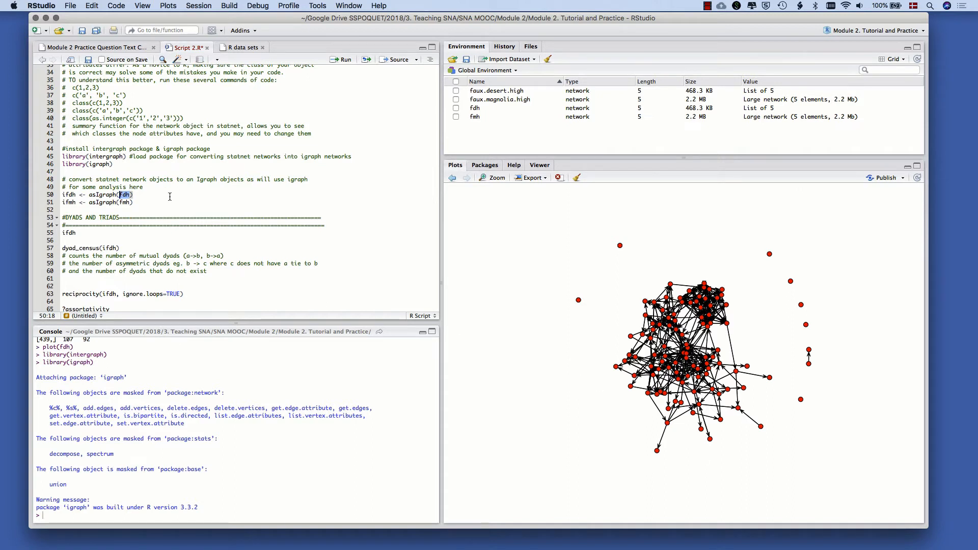
pyautogui.click(137, 195)
pyautogui.moveTo(137, 194); pyautogui.dragTo(61, 195)
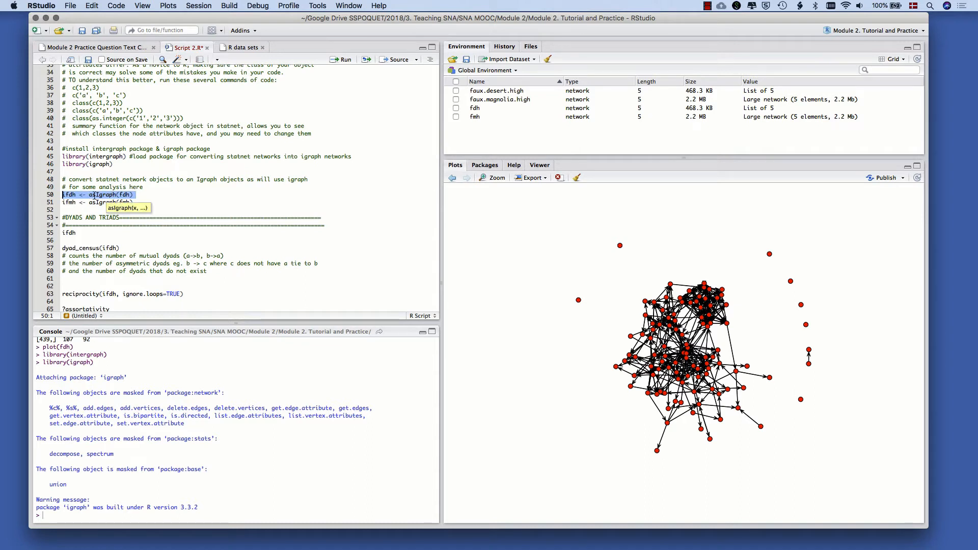
pyautogui.press('super+Return')
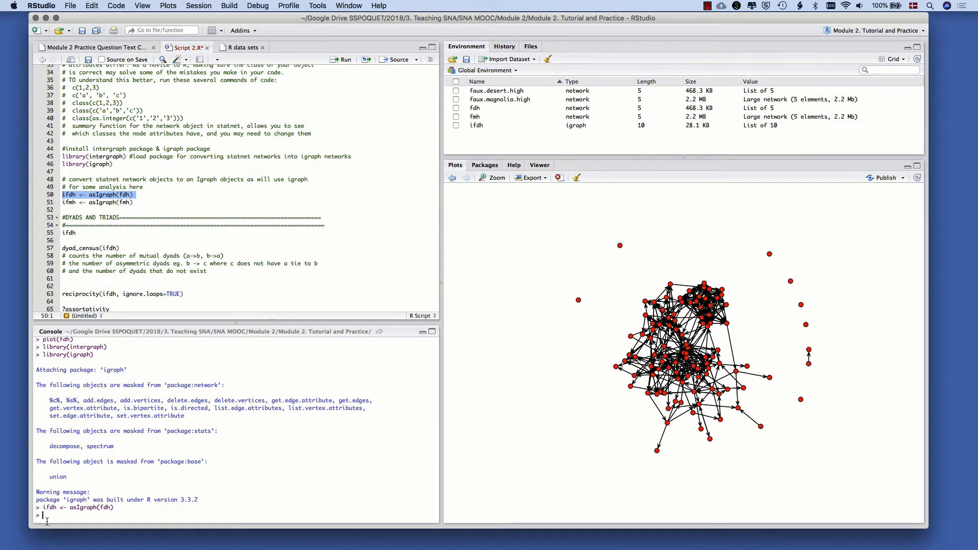
pyautogui.write('ifdh')
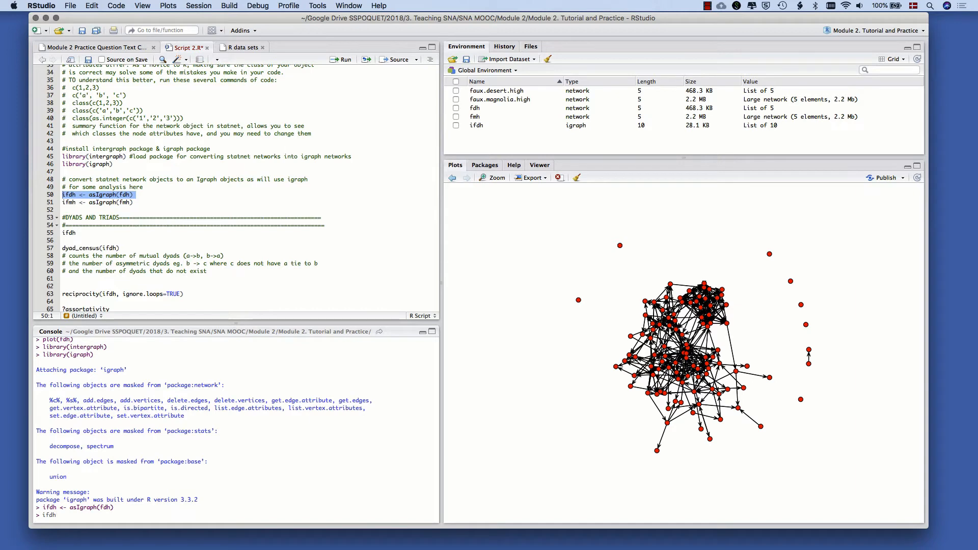
pyautogui.press('Return')
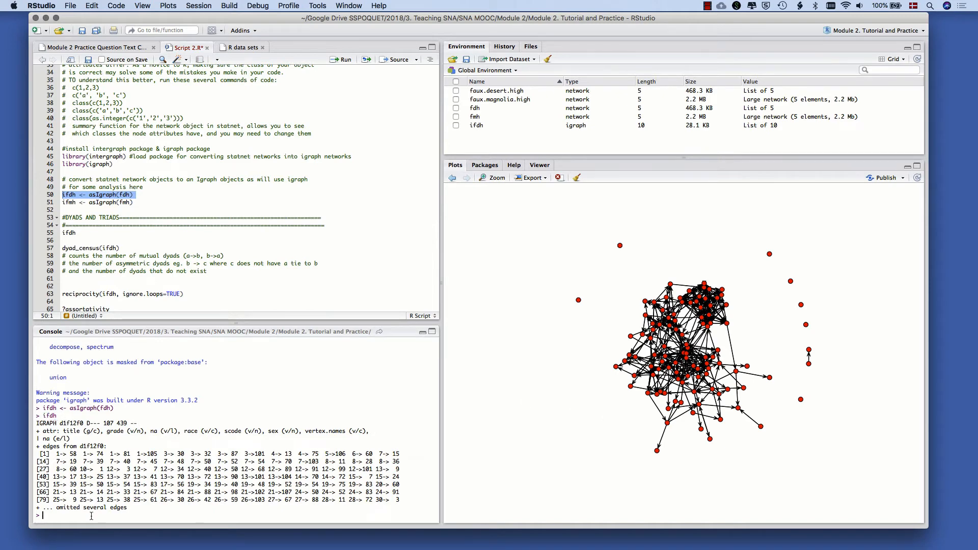
# Try to plot the converted desert network in the console with plot(idfh)
pyautogui.write('plot')
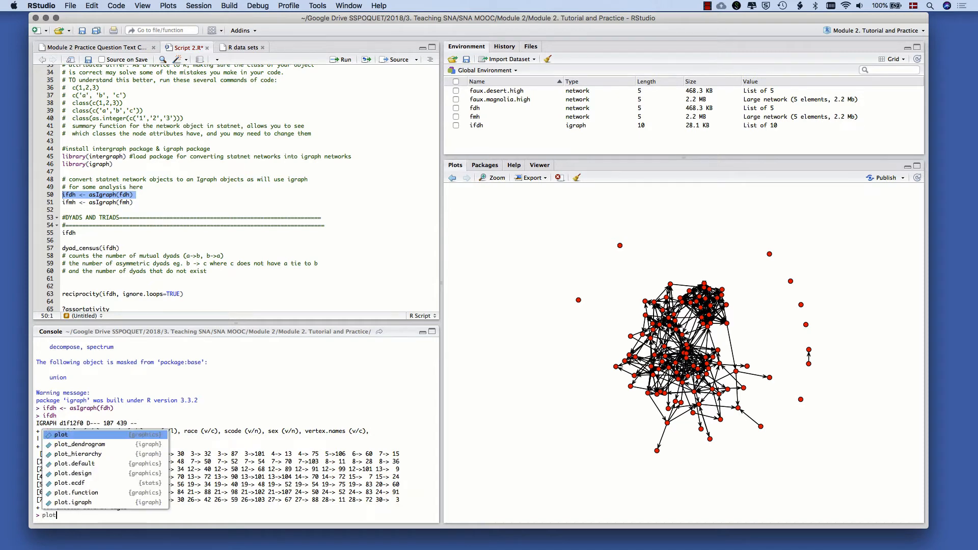
pyautogui.write('(idfh')
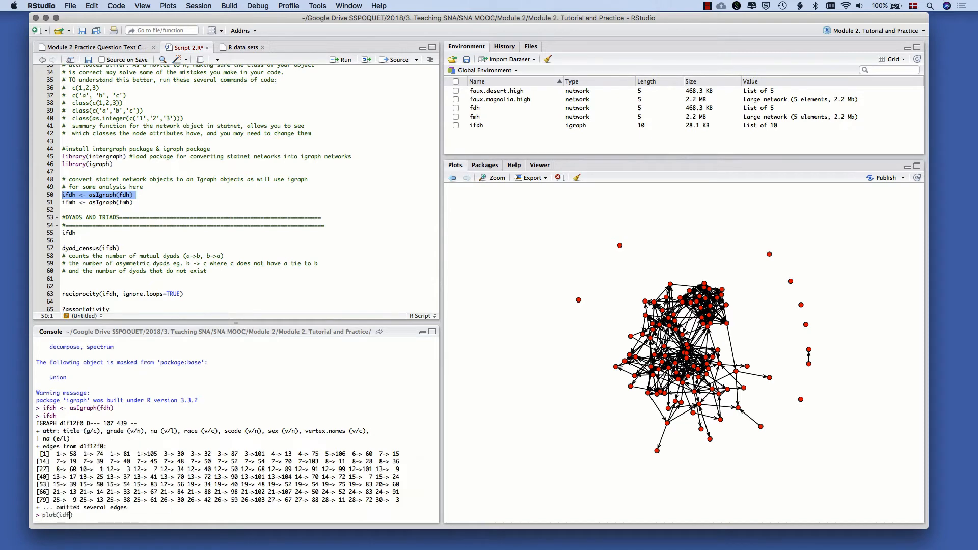
pyautogui.press('Return')
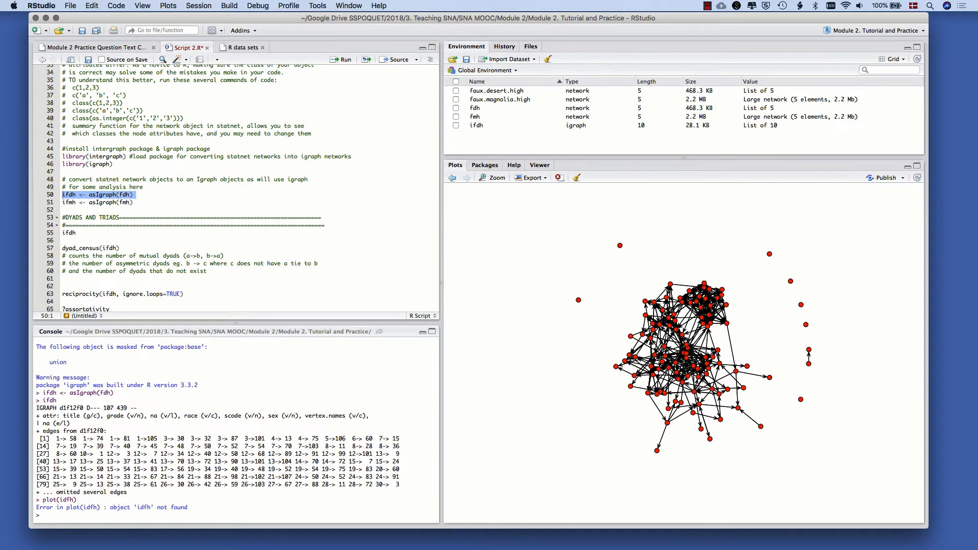
# Run plot(ifdh) in the console, with the object name spelled correctly, to plot the igraph version of the desert network
pyautogui.press('Up')
pyautogui.press('Left')
pyautogui.press('Left')
pyautogui.press('Left')
pyautogui.press('Left')
pyautogui.press('Left')
pyautogui.press('Left')
pyautogui.press('Delete')
pyautogui.write('d')
pyautogui.press('Return')
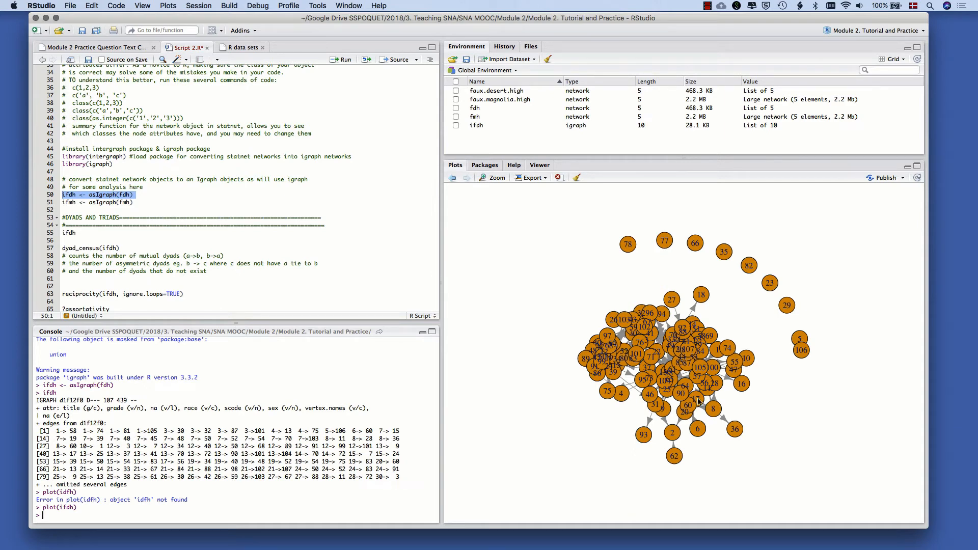
# Convert the magnolia network to an igraph object by running ifmh <- asIgraph(fmh) from line 51
pyautogui.click(272, 189)
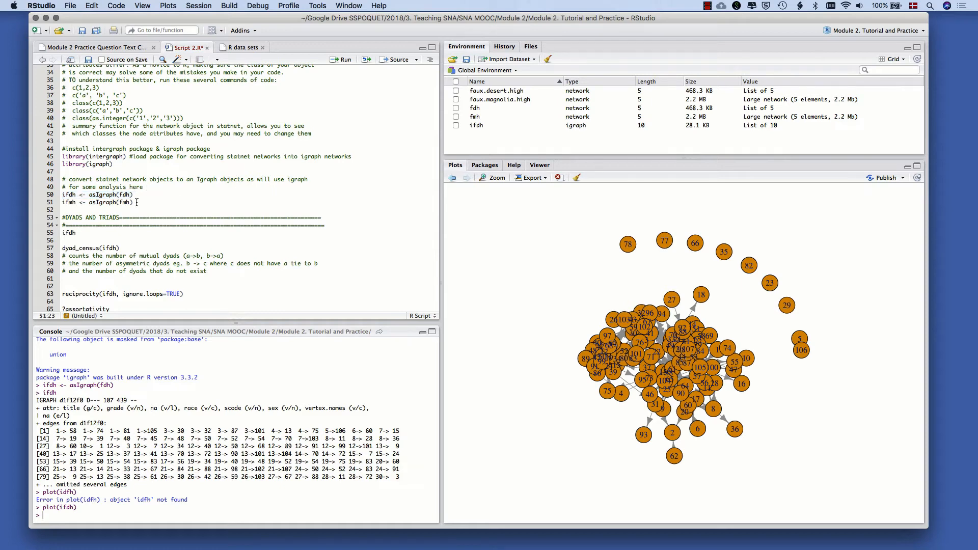
pyautogui.moveTo(137, 202); pyautogui.dragTo(62, 202)
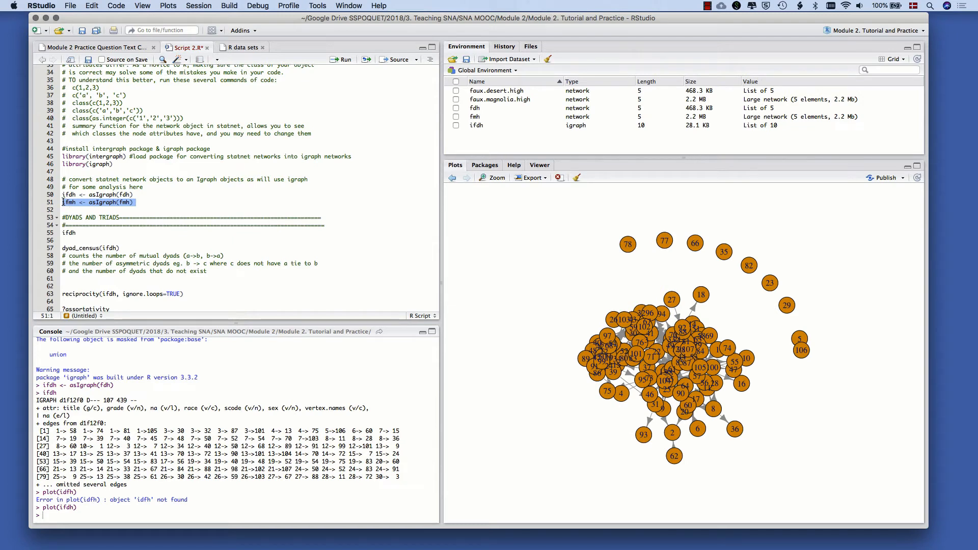
pyautogui.moveTo(89, 204); pyautogui.dragTo(60, 203)
pyautogui.click(114, 204)
pyautogui.press('super+Return')
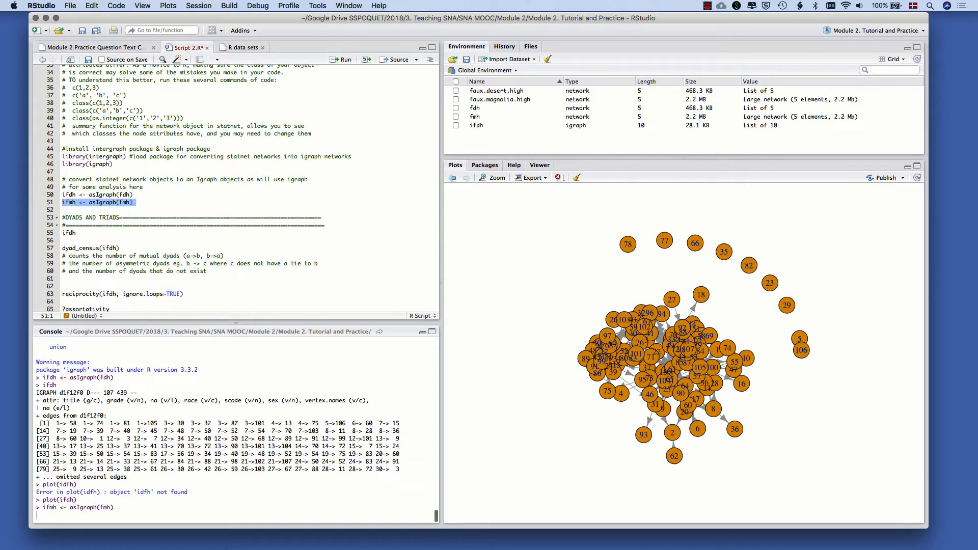
# Go to the DYADS AND TRIADS section of the script and print ifdh from line 55
pyautogui.click(103, 182)
pyautogui.scroll(-6, 103, 182)
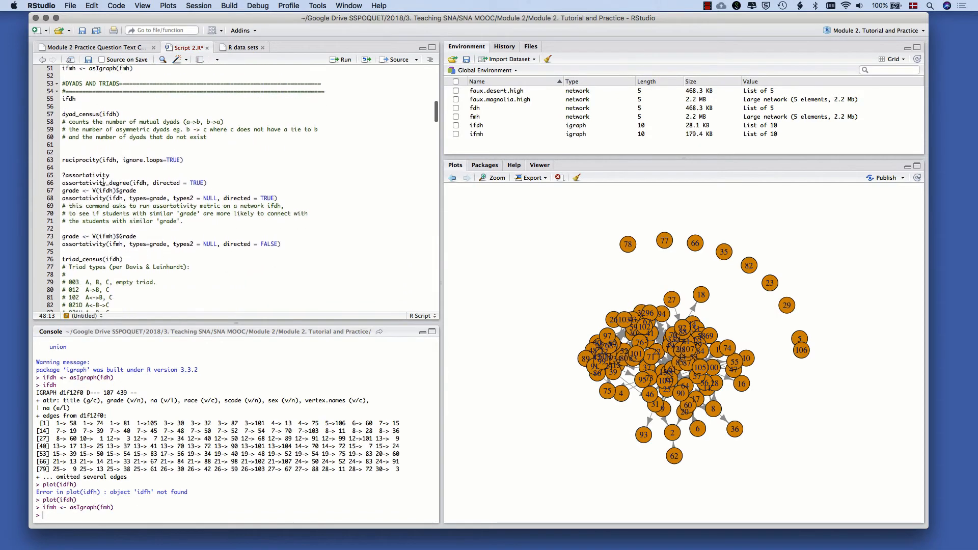
pyautogui.scroll(2, 140, 226)
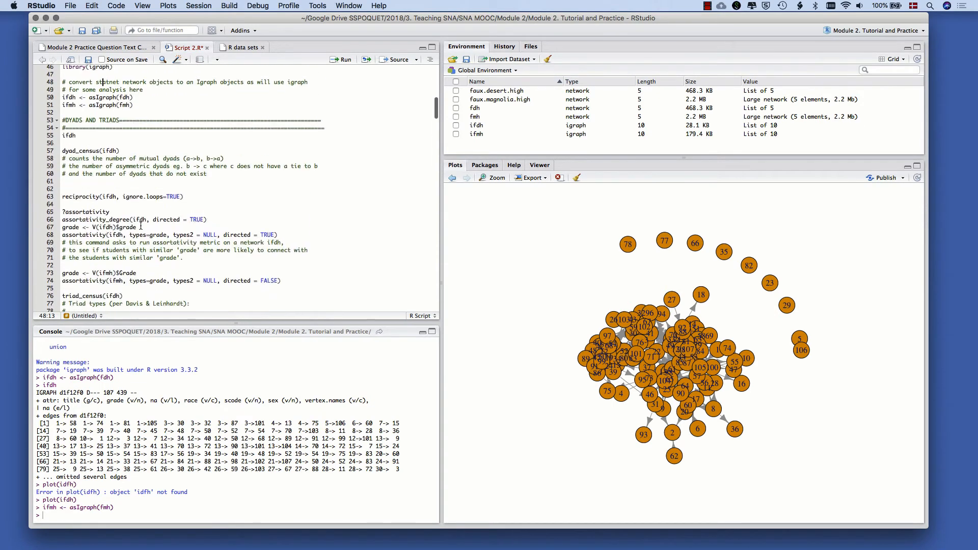
pyautogui.scroll(-2, 140, 226)
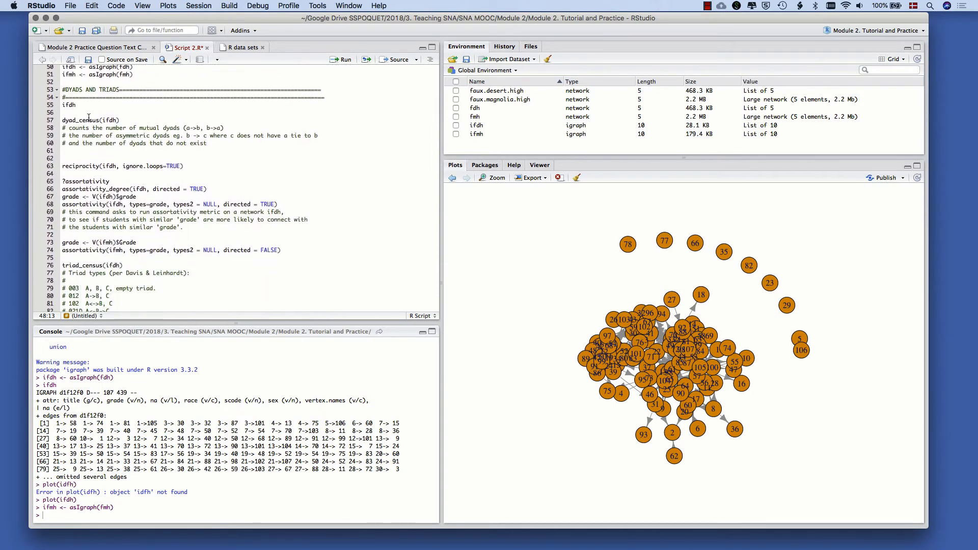
pyautogui.click(84, 108)
pyautogui.moveTo(65, 90)
pyautogui.mouseDown()
pyautogui.moveTo(117, 89)
pyautogui.moveTo(65, 89)
pyautogui.mouseUp()
pyautogui.click(119, 88)
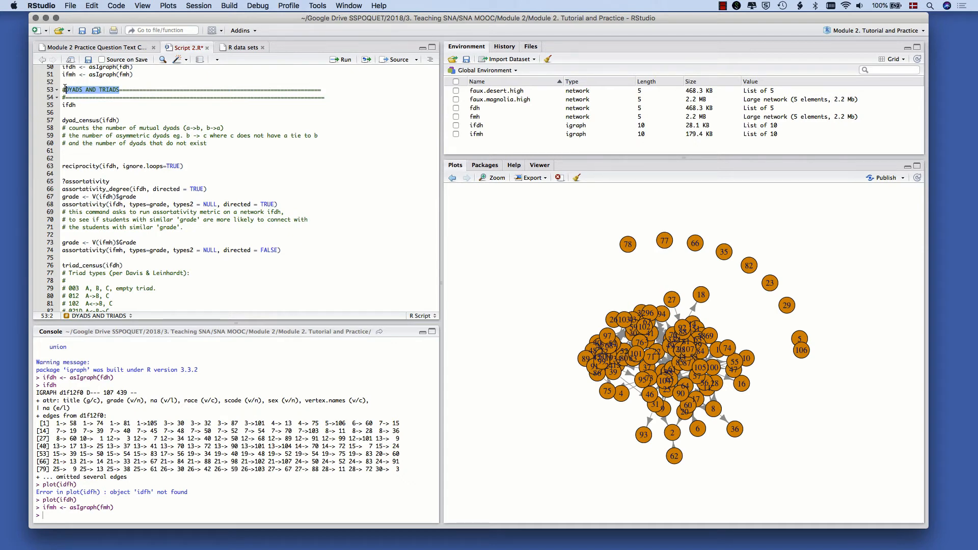
pyautogui.moveTo(63, 105); pyautogui.dragTo(82, 107)
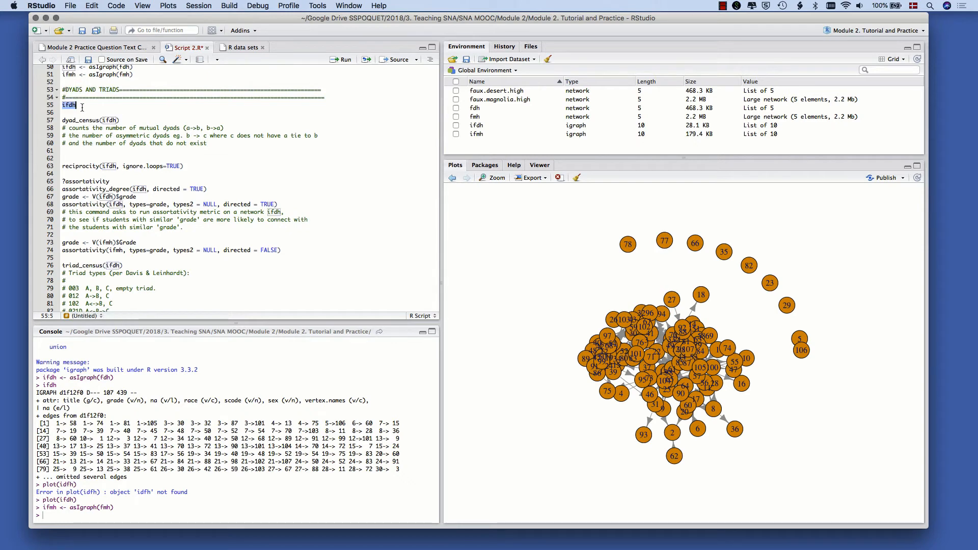
pyautogui.press('super+Return')
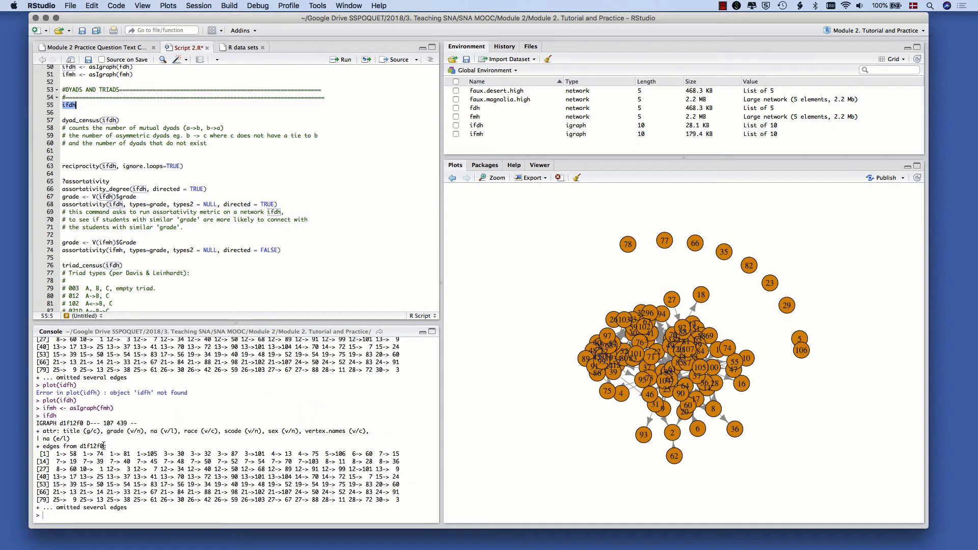
# Examine the vertex count, edge count and attribute list in the printed ifdh output, and bring back the previous network plot
pyautogui.moveTo(103, 424); pyautogui.dragTo(115, 425)
pyautogui.click(116, 427)
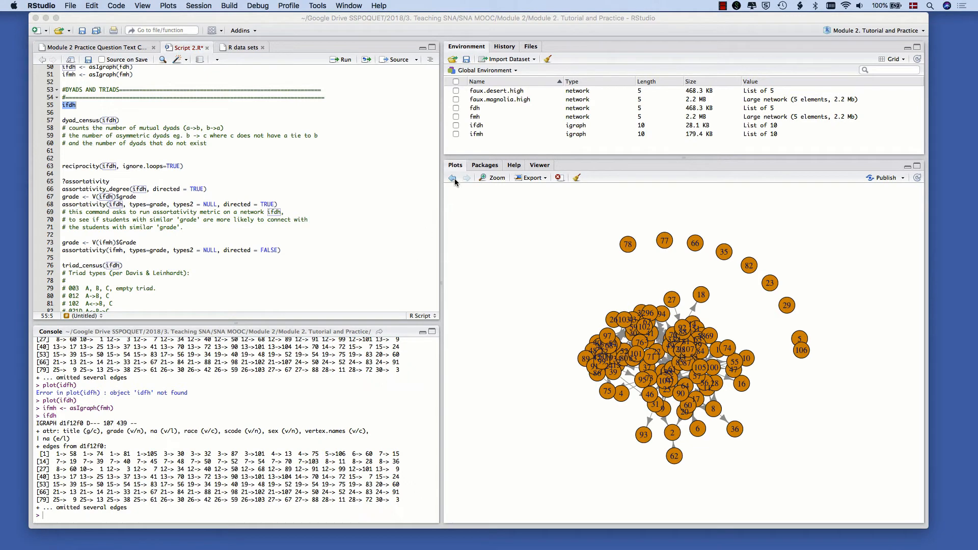
pyautogui.click(453, 178)
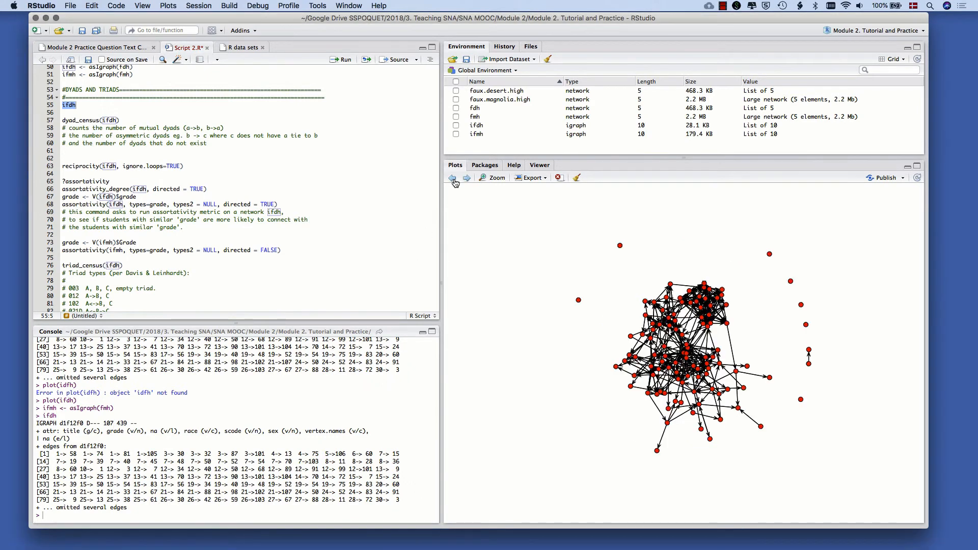
pyautogui.moveTo(103, 423); pyautogui.dragTo(377, 431)
pyautogui.click(116, 423)
pyautogui.click(128, 422)
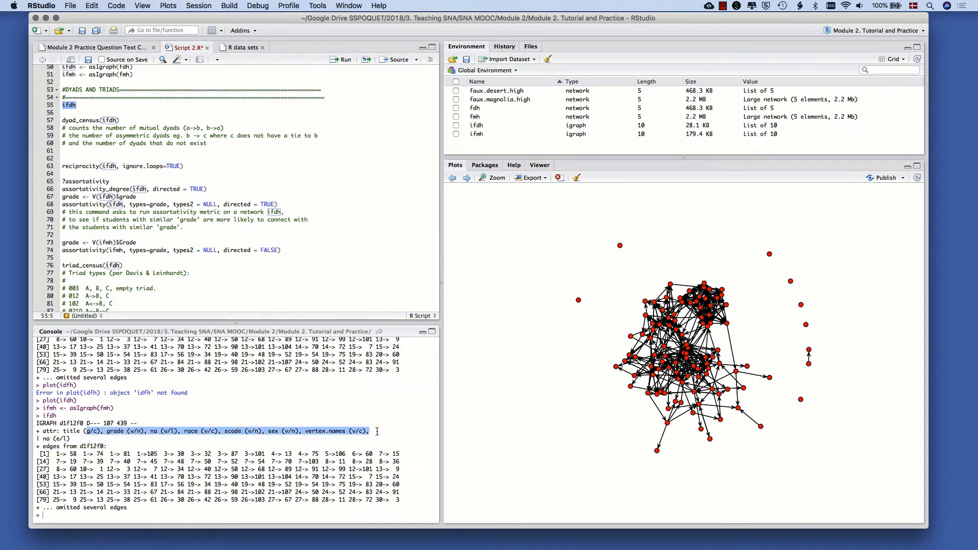
# Run the dyad census on the desert network with dyad_census(ifdh) from line 57
pyautogui.click(377, 431)
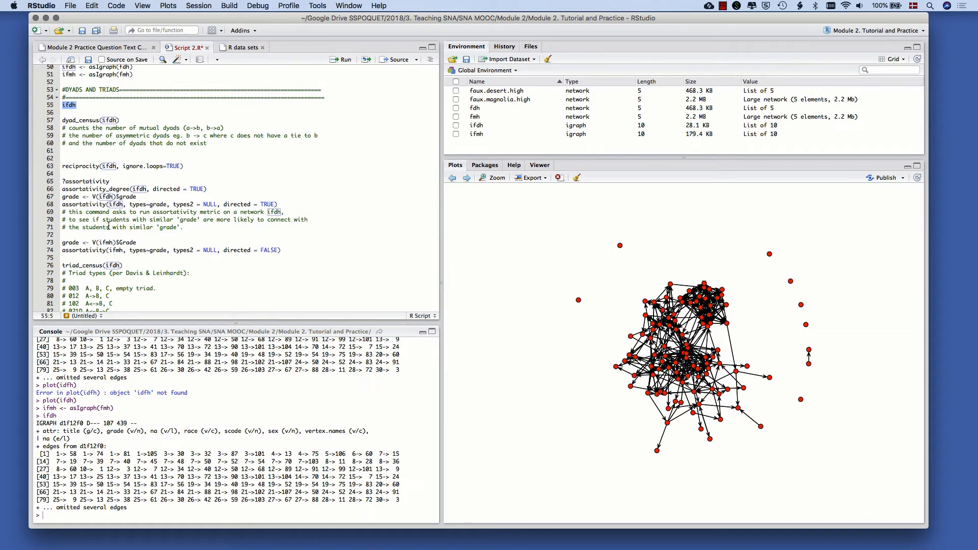
pyautogui.tripleClick(78, 120)
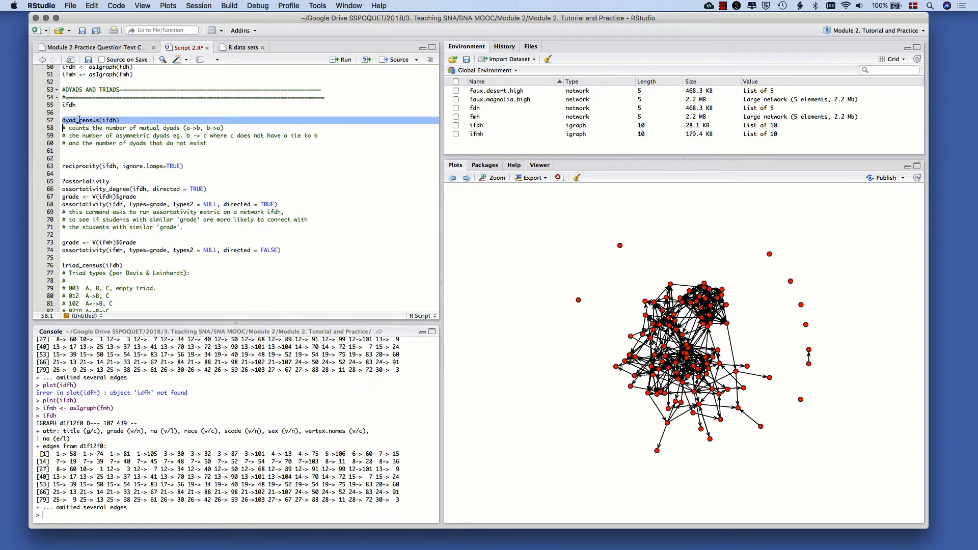
pyautogui.press('super+Return')
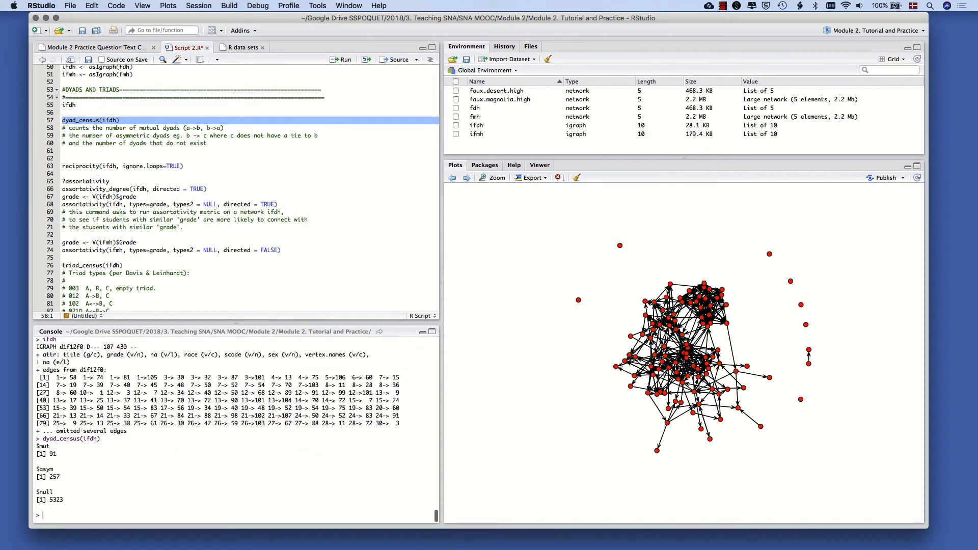
# Examine the mutual and asymmetric dyad counts in the dyad census output
pyautogui.moveTo(36, 448)
pyautogui.mouseDown()
pyautogui.moveTo(57, 455)
pyautogui.moveTo(36, 453)
pyautogui.moveTo(50, 447)
pyautogui.mouseUp()
pyautogui.click(36, 453)
pyautogui.click(50, 447)
pyautogui.moveTo(60, 477); pyautogui.dragTo(37, 469)
pyautogui.click(38, 470)
pyautogui.click(73, 167)
pyautogui.click(80, 156)
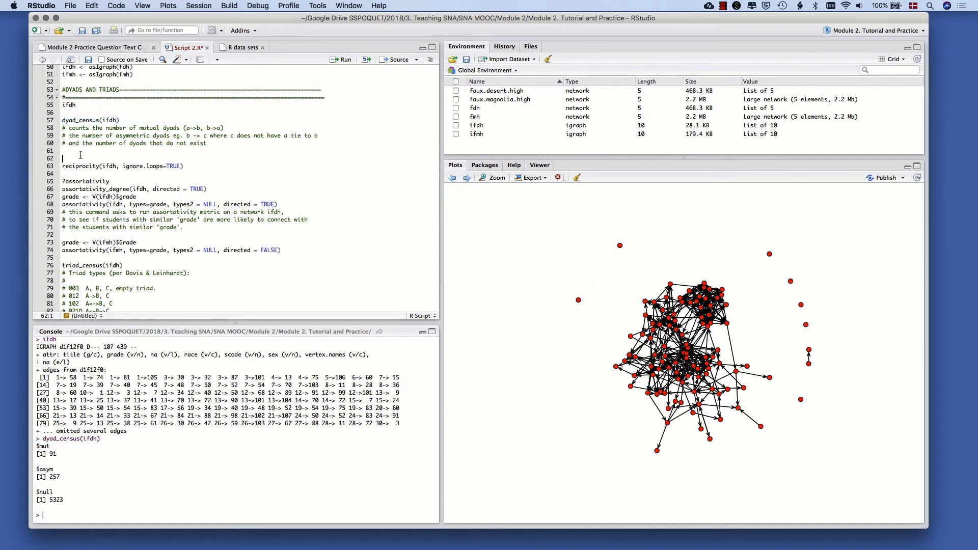
# Compute the desert network's reciprocity by running reciprocity(ifdh, ignore.loops=TRUE) from line 63
pyautogui.scroll(-1, 81, 155)
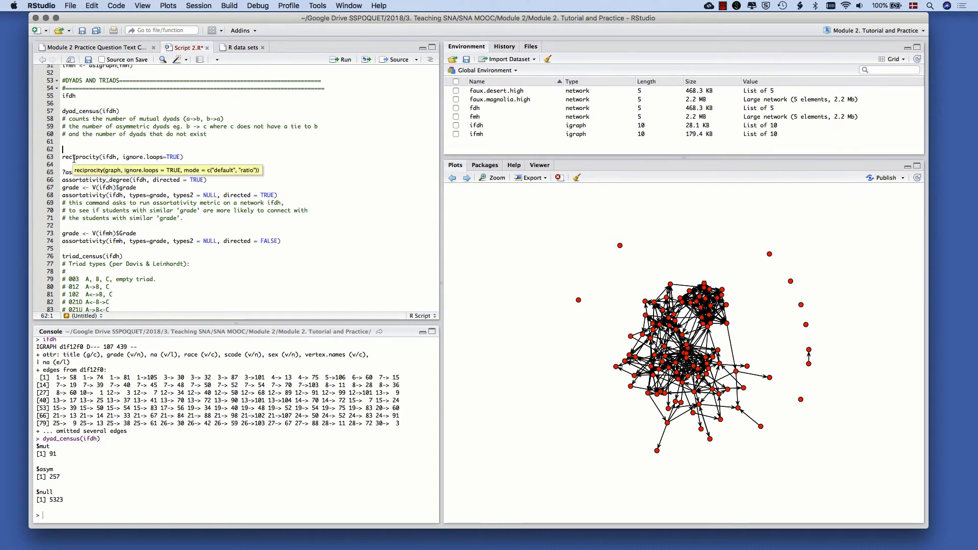
pyautogui.click(124, 157)
pyautogui.moveTo(123, 157); pyautogui.dragTo(176, 156)
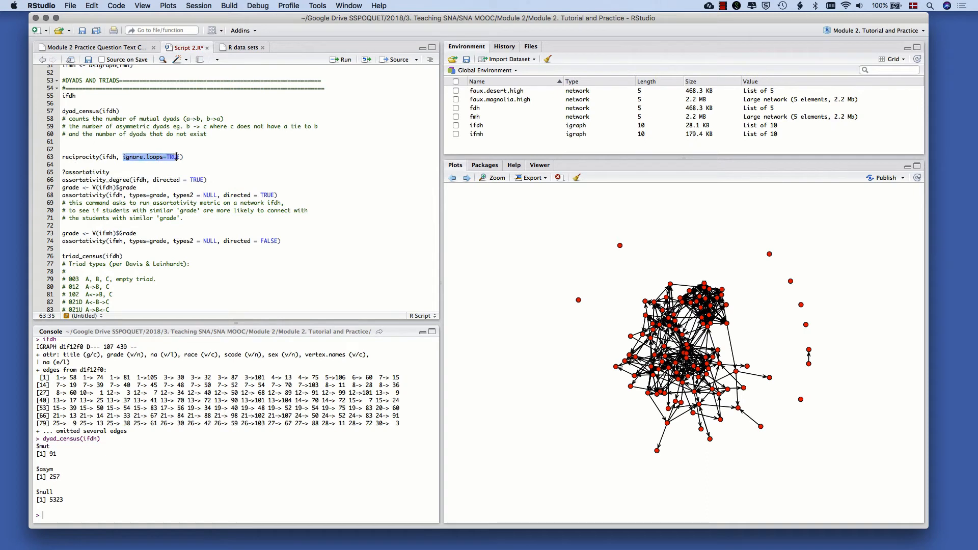
pyautogui.click(177, 157)
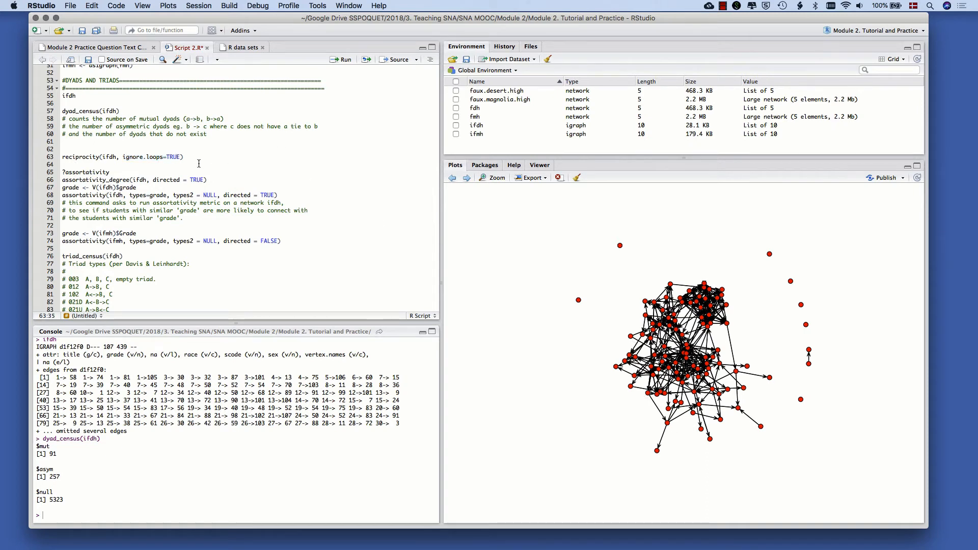
pyautogui.moveTo(196, 158); pyautogui.dragTo(99, 157)
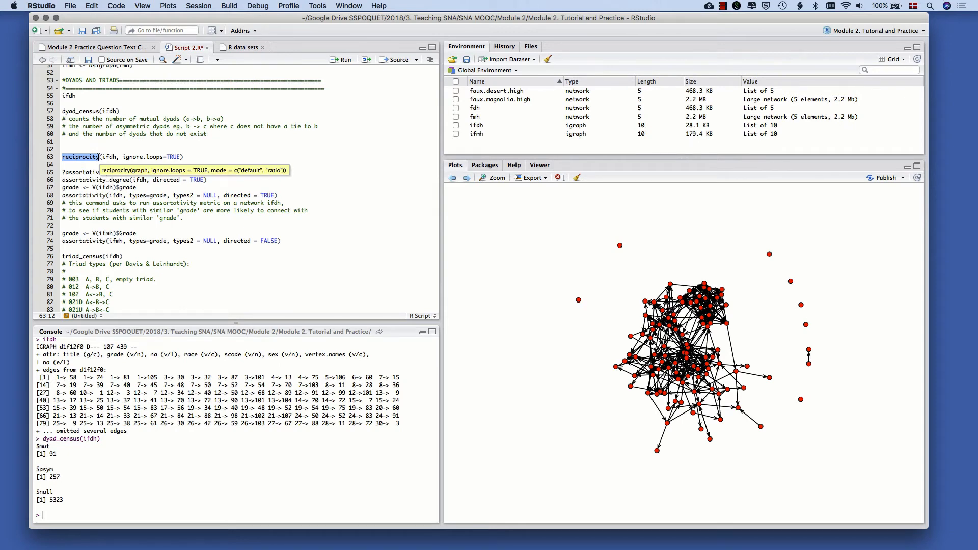
pyautogui.moveTo(99, 157); pyautogui.dragTo(199, 158)
pyautogui.click(62, 157)
pyautogui.click(98, 158)
pyautogui.doubleClick(98, 158)
pyautogui.click(99, 158)
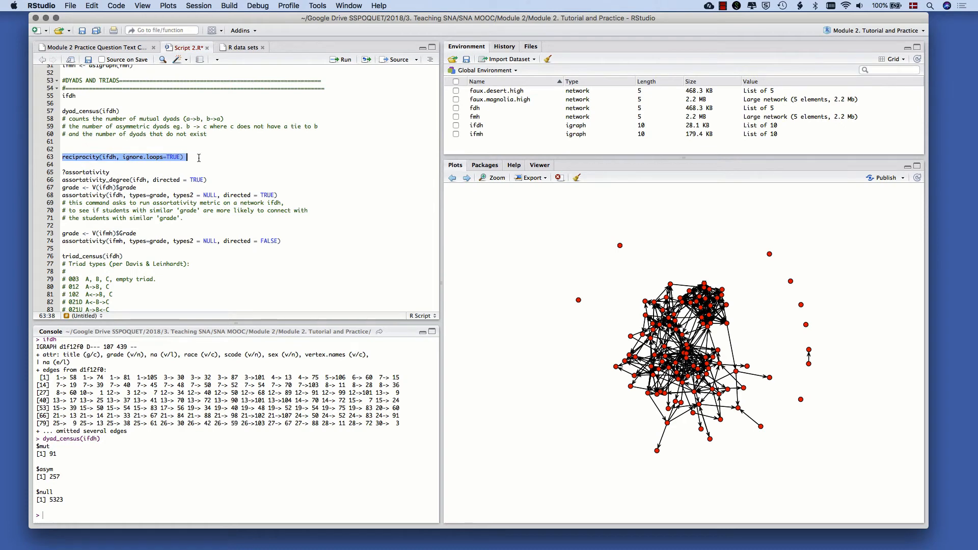
pyautogui.press('super+Return')
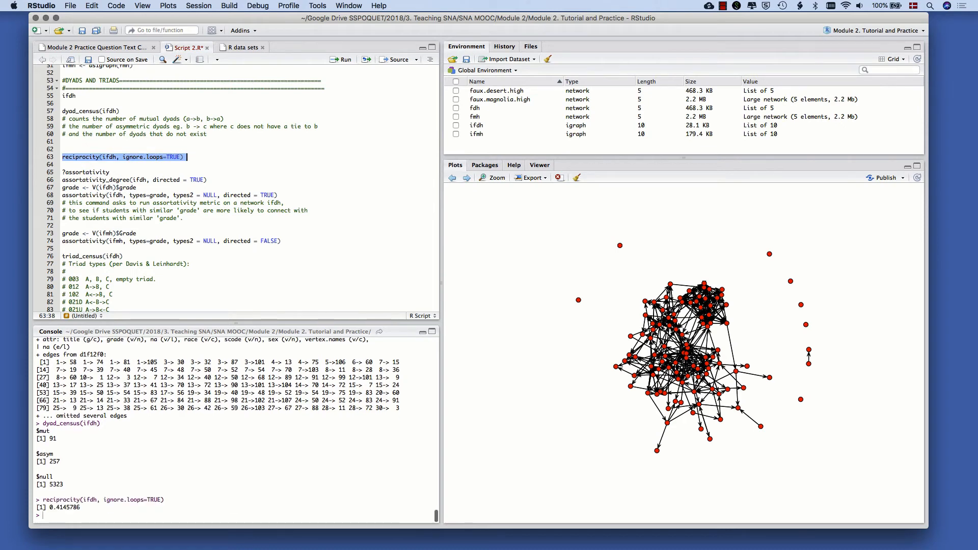
# Inspect the reciprocity result and open the function's help page by running ?reciprocity in the console
pyautogui.moveTo(83, 507); pyautogui.dragTo(50, 509)
pyautogui.click(128, 166)
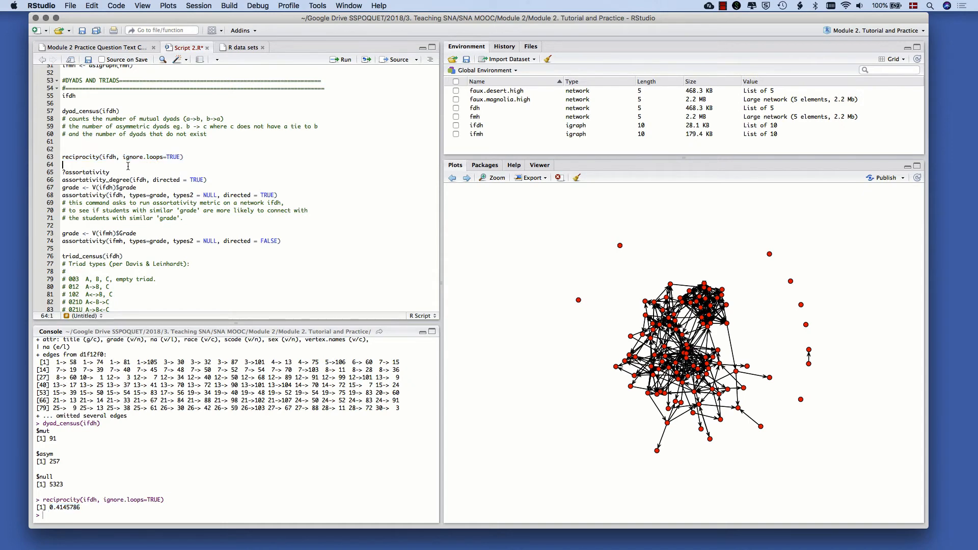
pyautogui.click(66, 519)
pyautogui.write('?reciprocity')
pyautogui.press('Return')
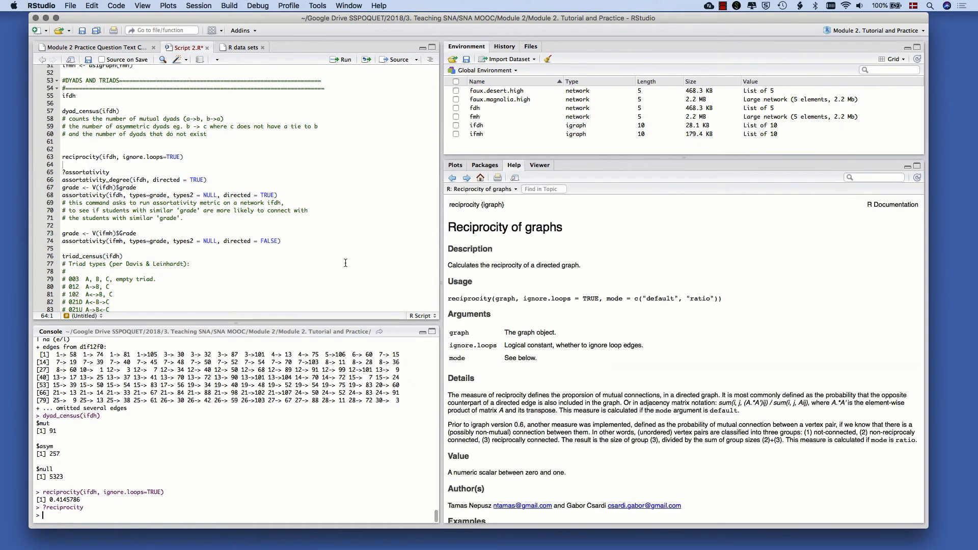
# Read the Details section of the reciprocity help page for how the measure is defined
pyautogui.scroll(-1, 487, 395)
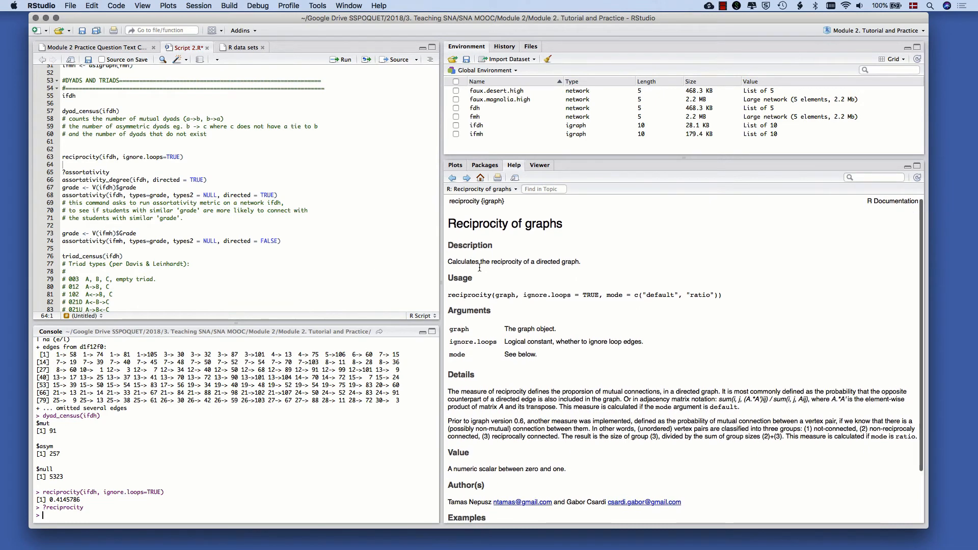
pyautogui.moveTo(447, 391); pyautogui.dragTo(661, 390)
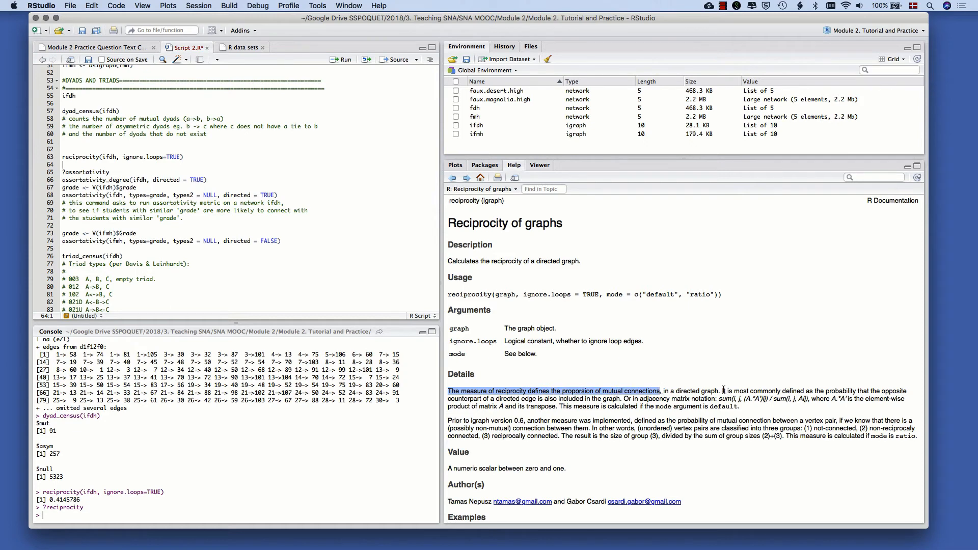
pyautogui.moveTo(722, 392); pyautogui.dragTo(622, 399)
pyautogui.click(622, 396)
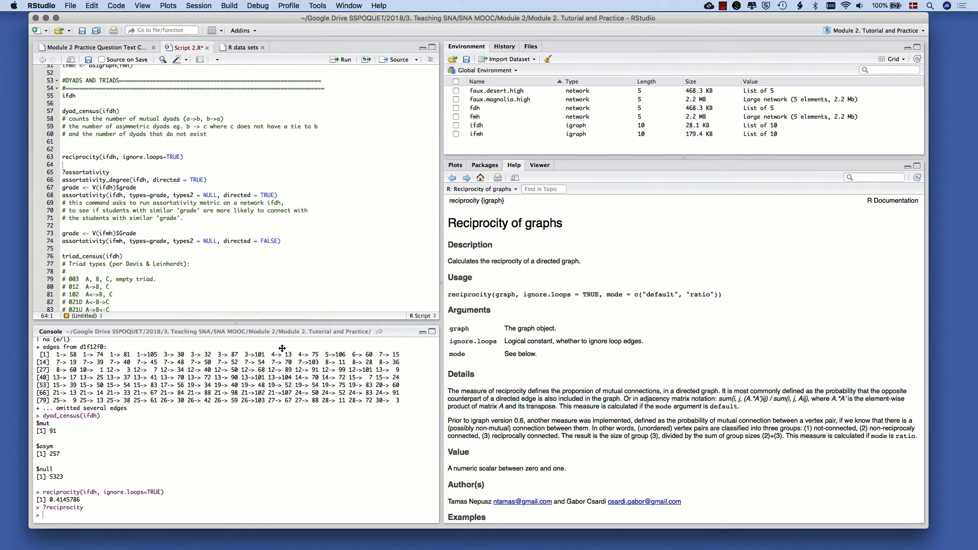
# Return to the script and open the assortativity help page by running ?assortativity from line 65
pyautogui.click(182, 235)
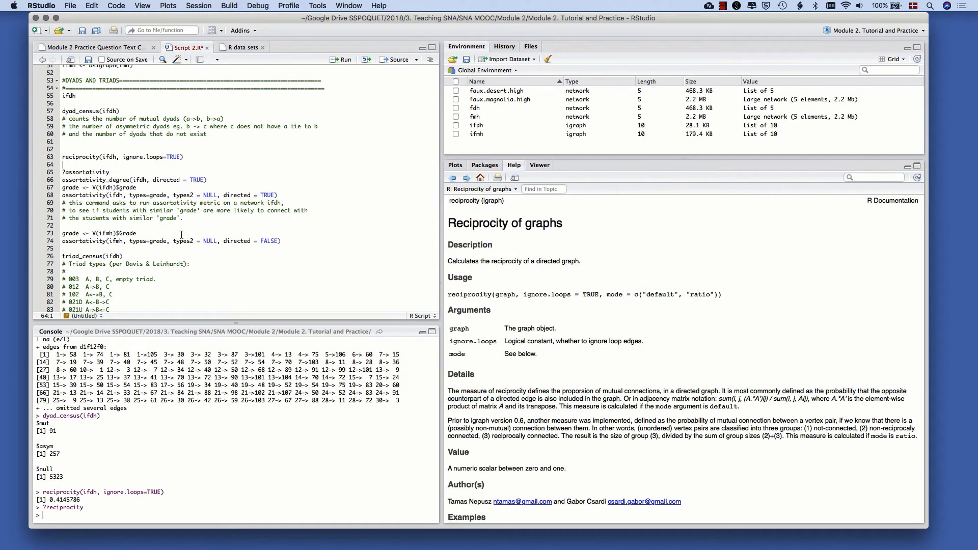
pyautogui.doubleClick(97, 157)
pyautogui.click(63, 157)
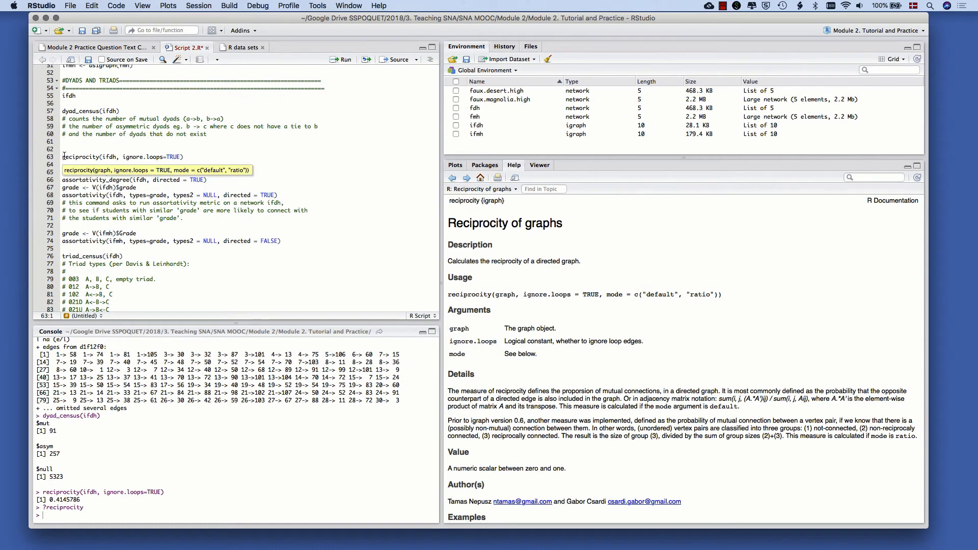
pyautogui.click(73, 158)
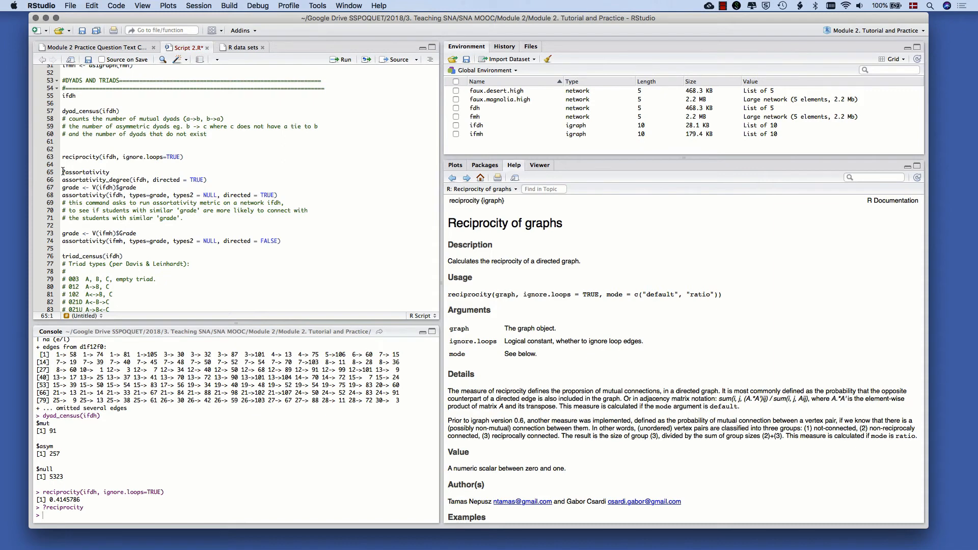
pyautogui.moveTo(63, 172)
pyautogui.mouseDown()
pyautogui.moveTo(113, 172)
pyautogui.moveTo(61, 175)
pyautogui.mouseUp()
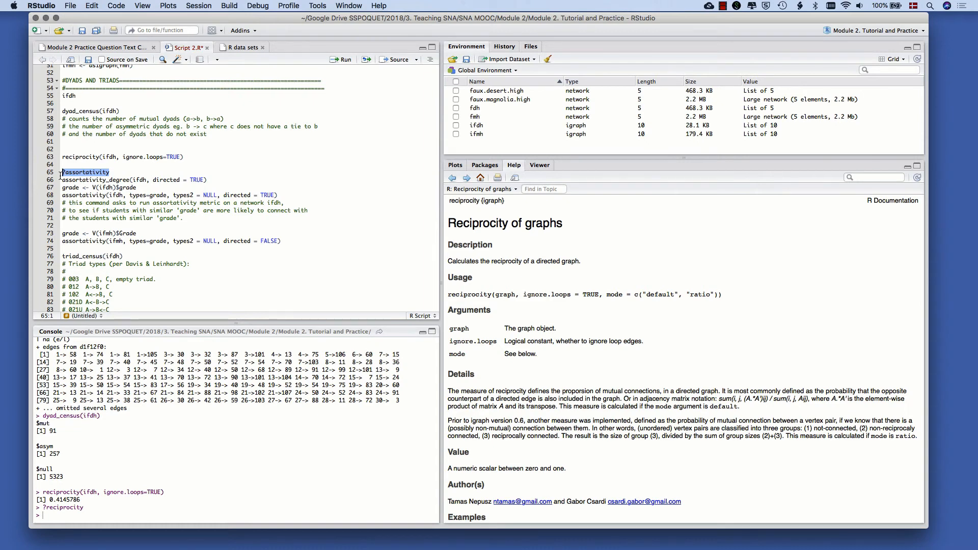
pyautogui.press('super+Return')
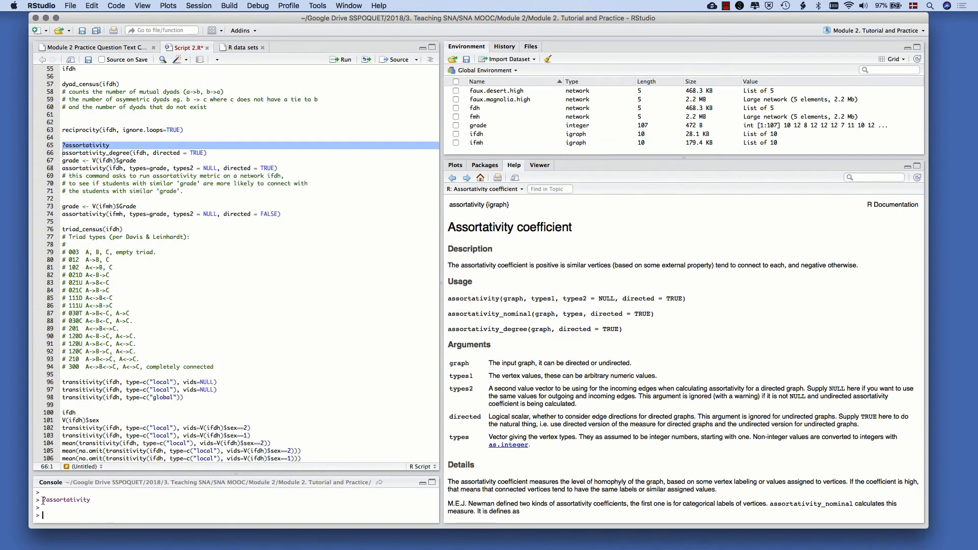
# Read the assortativity coefficient's description for what positive and negative values mean
pyautogui.moveTo(42, 501); pyautogui.dragTo(100, 493)
pyautogui.click(100, 494)
pyautogui.moveTo(567, 266); pyautogui.dragTo(782, 261)
pyautogui.click(615, 264)
pyautogui.click(710, 263)
pyautogui.click(783, 261)
pyautogui.moveTo(804, 268); pyautogui.dragTo(858, 264)
pyautogui.click(857, 263)
# Compute the desert network's degree assortativity by running assortativity_degree(ifdh, directed = TRUE) from line 66
pyautogui.click(64, 153)
pyautogui.moveTo(62, 153); pyautogui.dragTo(130, 153)
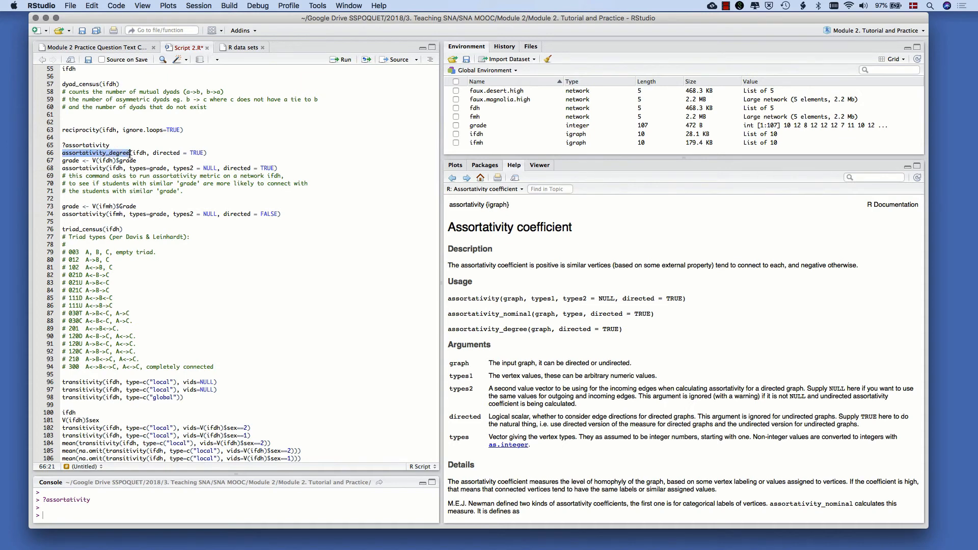
pyautogui.click(130, 153)
pyautogui.moveTo(130, 154)
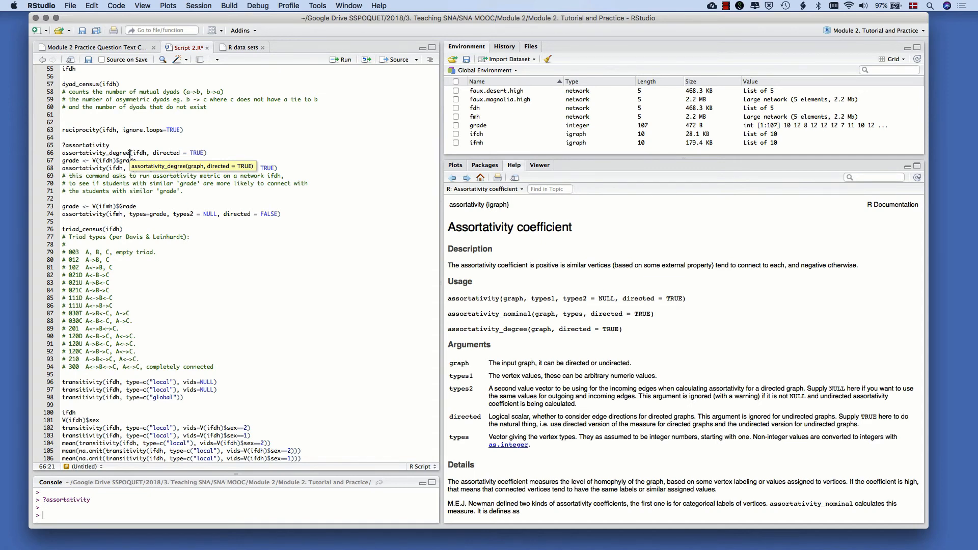
pyautogui.click(62, 152)
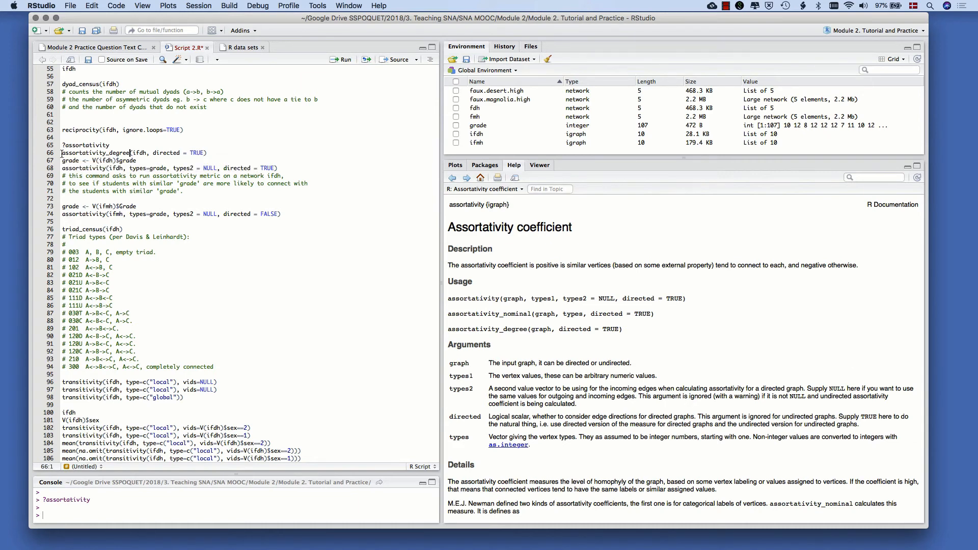
pyautogui.moveTo(80, 153); pyautogui.dragTo(146, 152)
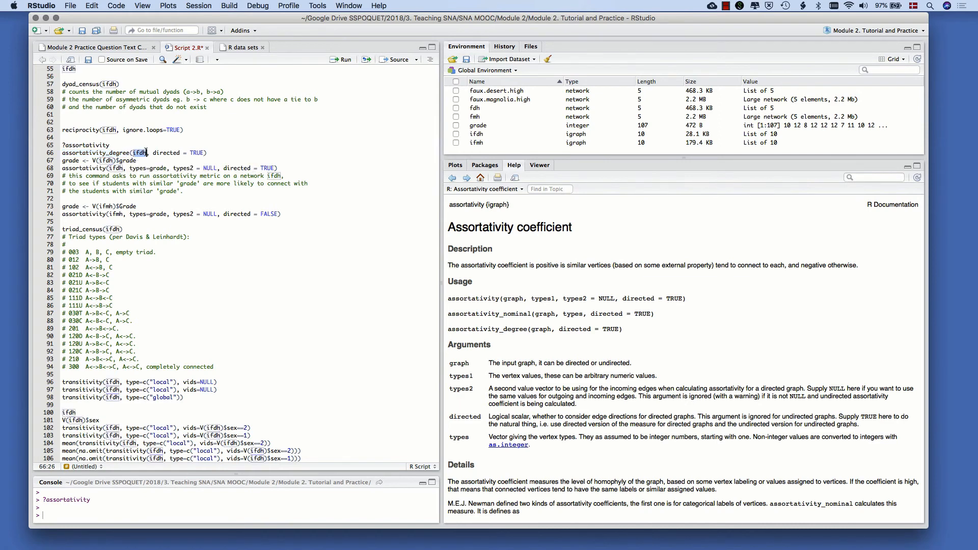
pyautogui.click(147, 152)
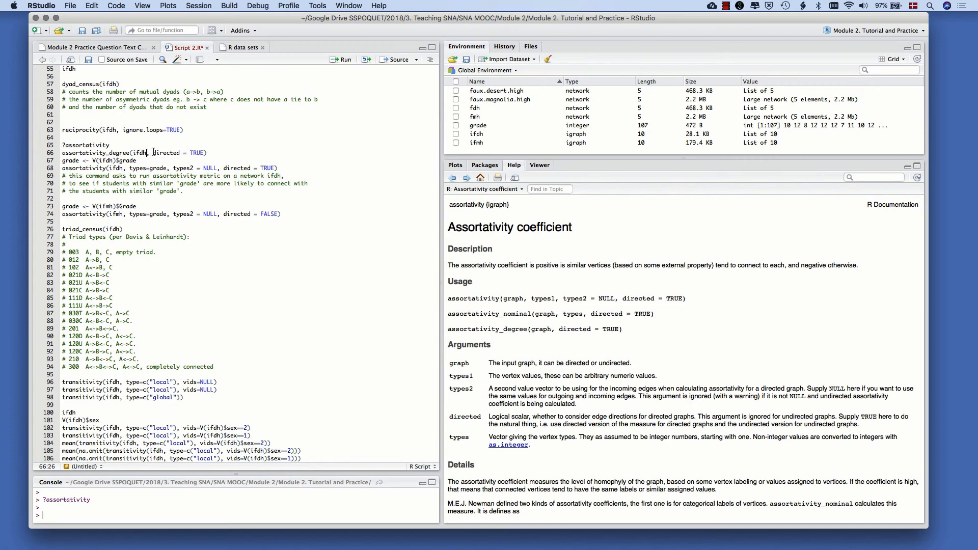
pyautogui.moveTo(154, 152); pyautogui.dragTo(62, 153)
pyautogui.click(203, 152)
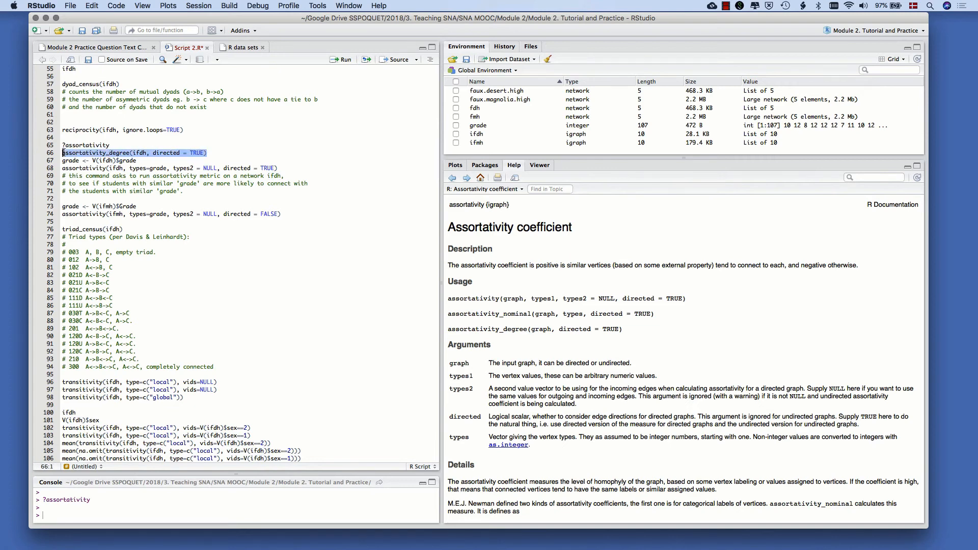
pyautogui.press('super+Return')
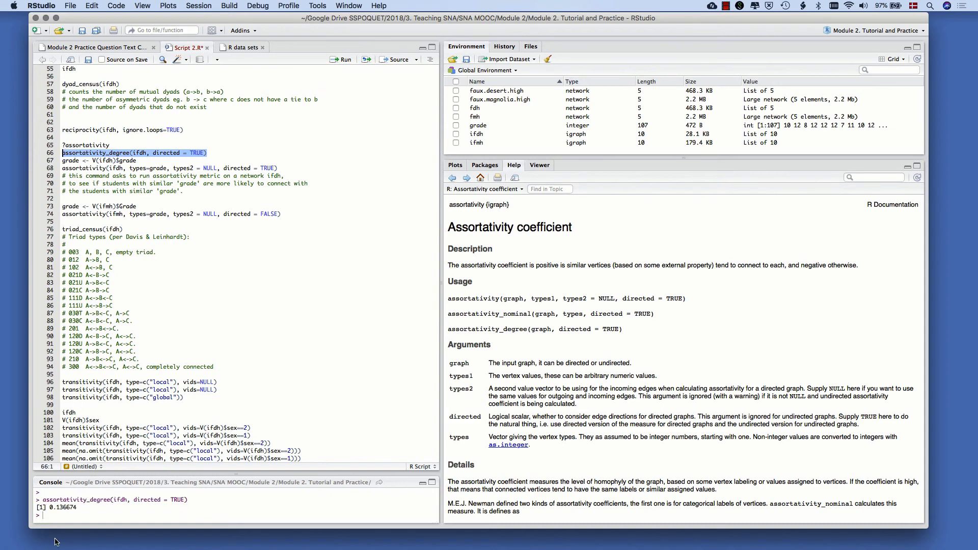
# Examine the degree assortativity coefficient printed in the console
pyautogui.moveTo(49, 507)
pyautogui.mouseDown()
pyautogui.moveTo(79, 509)
pyautogui.moveTo(49, 510)
pyautogui.mouseUp()
pyautogui.click(50, 511)
pyautogui.moveTo(50, 508); pyautogui.dragTo(83, 508)
pyautogui.click(77, 508)
pyautogui.click(51, 507)
pyautogui.click(75, 507)
pyautogui.click(50, 508)
pyautogui.click(83, 508)
# Store the desert network's grade attribute as a vector by running grade <- V(ifdh)$grade from line 67
pyautogui.click(137, 161)
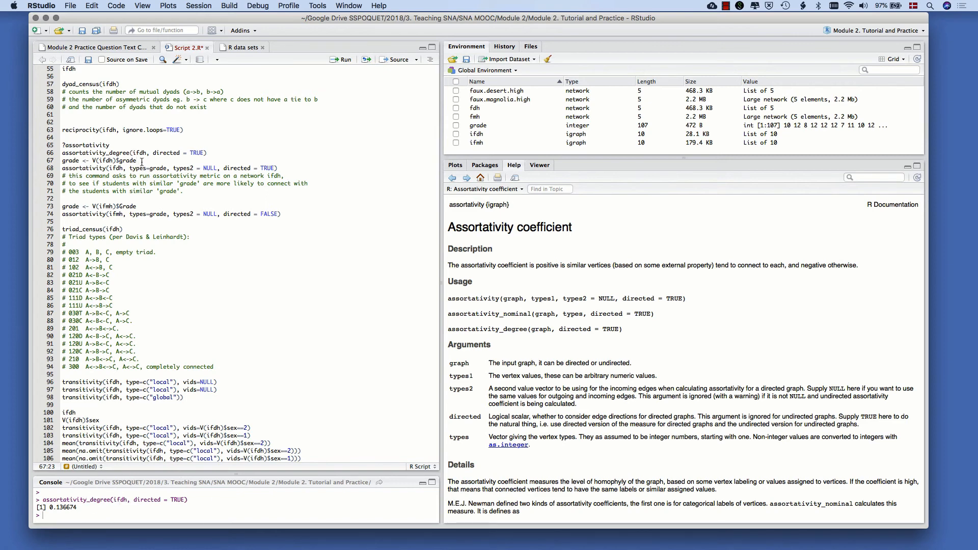
pyautogui.moveTo(61, 168); pyautogui.dragTo(107, 168)
pyautogui.click(106, 169)
pyautogui.moveTo(138, 160)
pyautogui.mouseDown()
pyautogui.moveTo(62, 160)
pyautogui.moveTo(138, 161)
pyautogui.mouseUp()
pyautogui.click(62, 161)
pyautogui.click(137, 161)
pyautogui.click(113, 160)
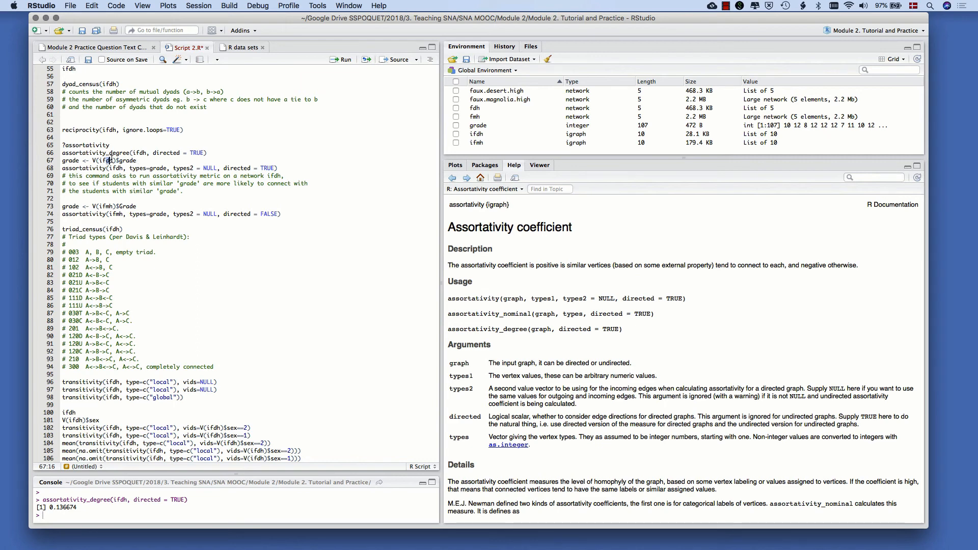
pyautogui.doubleClick(78, 161)
pyautogui.press('Left')
pyautogui.moveTo(93, 161); pyautogui.dragTo(62, 161)
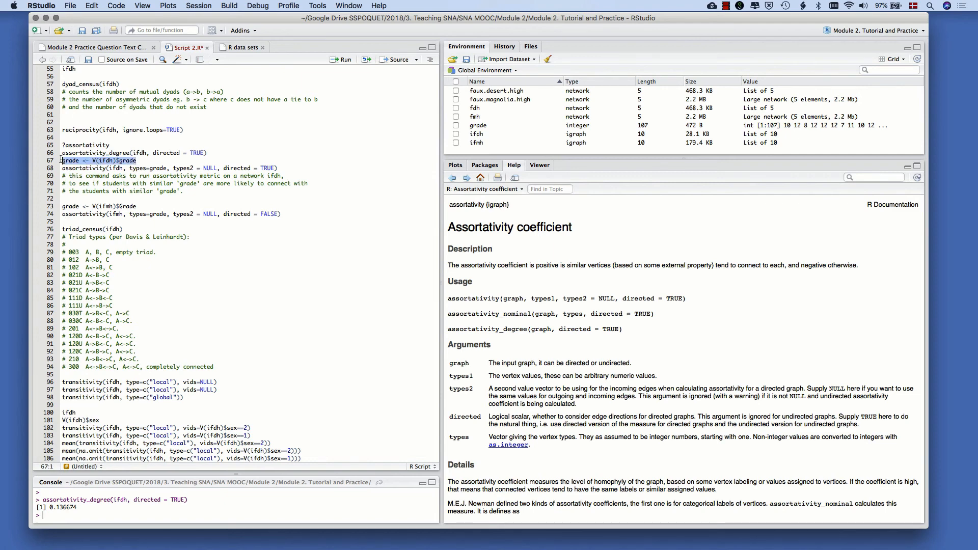
pyautogui.press('super+Return')
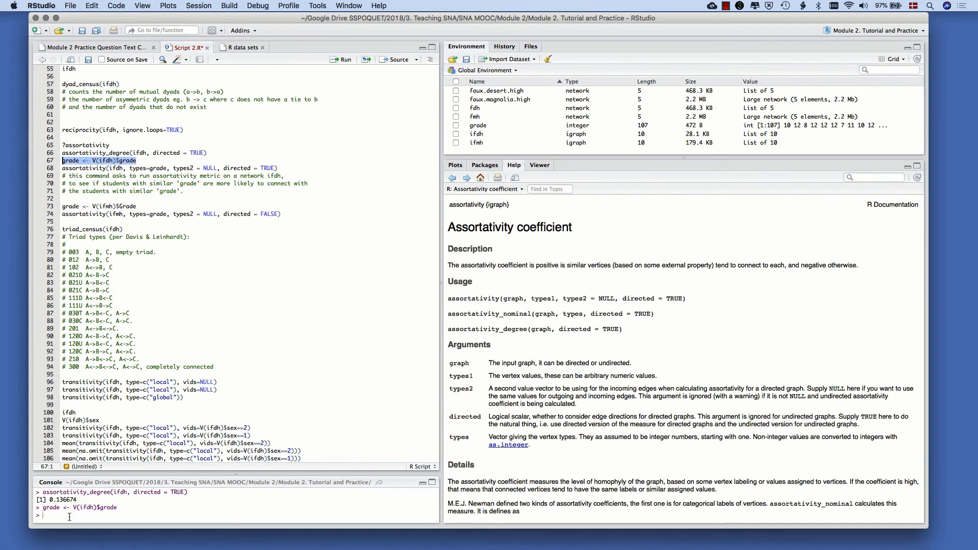
# Print the first grade values with head(grade) in the console and enlarge the console area
pyautogui.write('head(grade)')
pyautogui.press('Return')
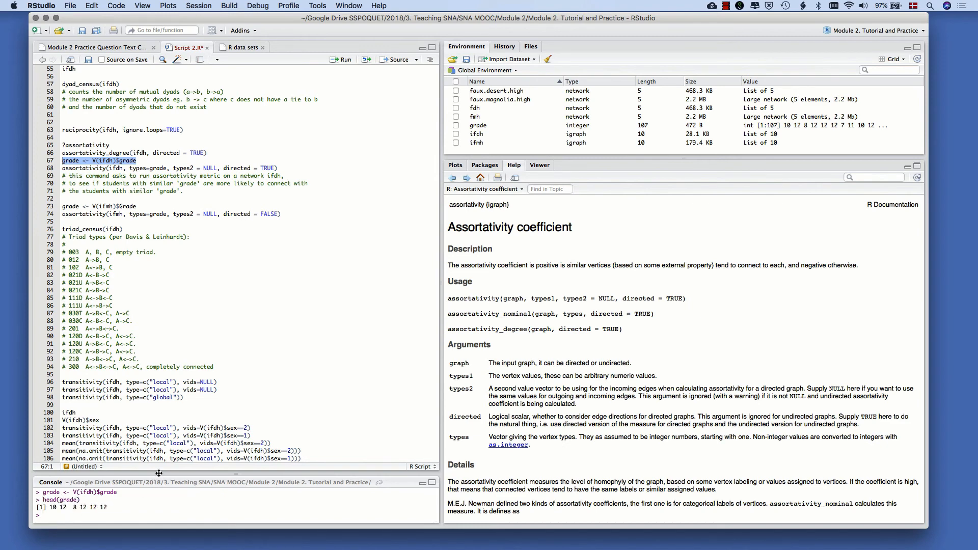
pyautogui.moveTo(159, 474); pyautogui.dragTo(163, 428)
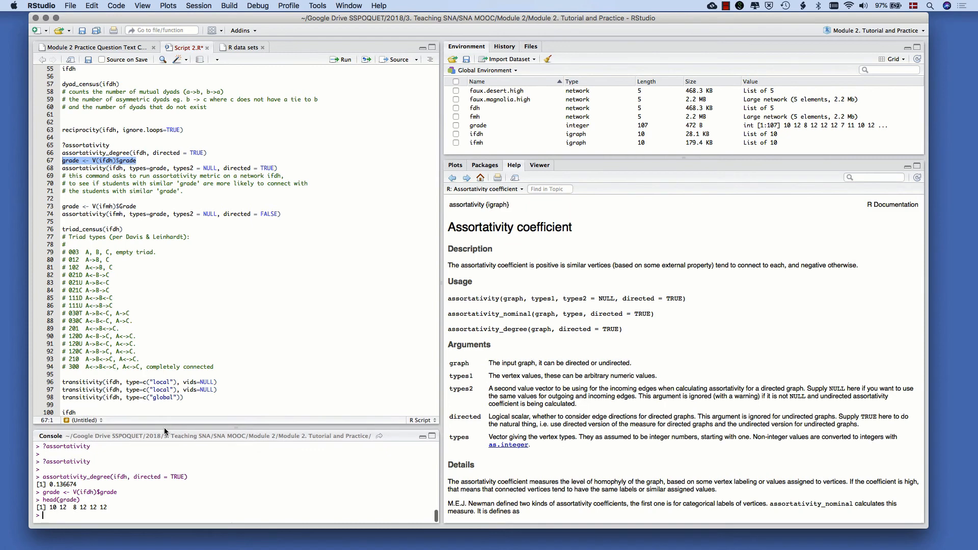
# Review the arguments of the grade assortativity command on line 68: the ifdh network, the grade types and the types2 = NULL setting
pyautogui.click(83, 169)
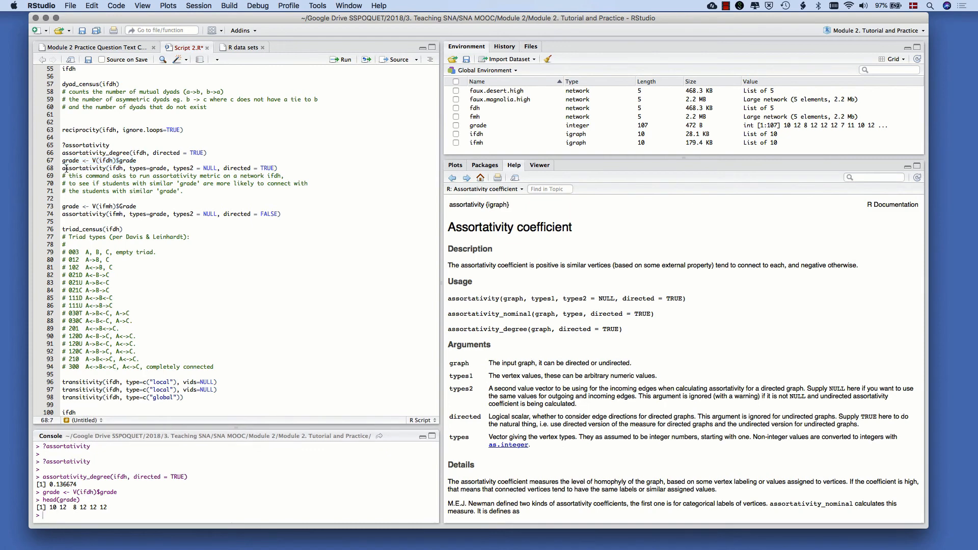
pyautogui.moveTo(64, 168); pyautogui.dragTo(123, 169)
pyautogui.click(104, 168)
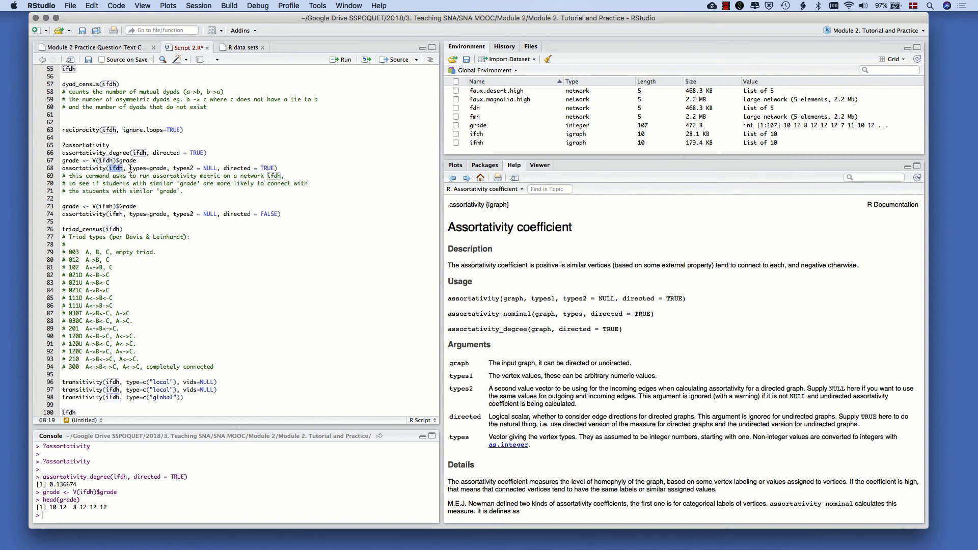
pyautogui.click(130, 169)
pyautogui.moveTo(130, 169); pyautogui.dragTo(147, 168)
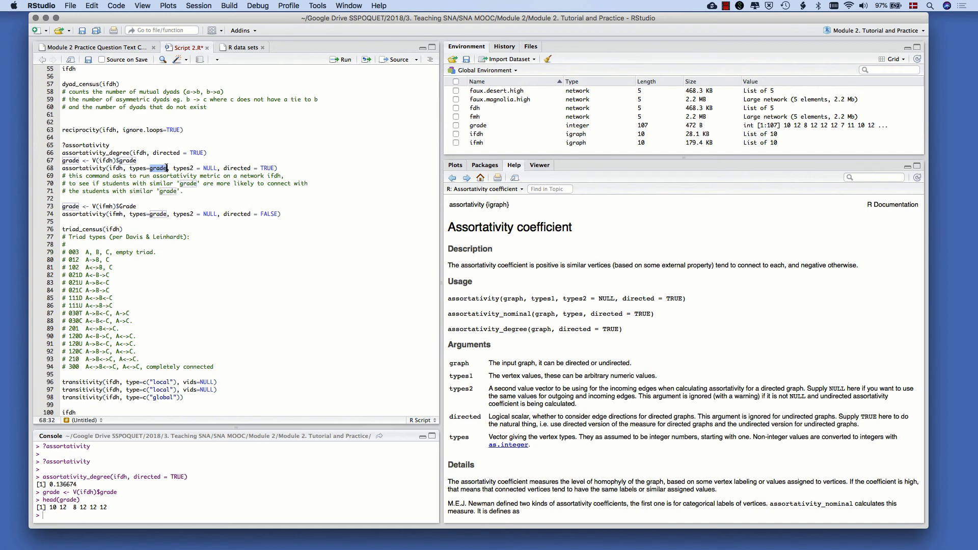
pyautogui.click(174, 168)
pyautogui.moveTo(174, 168); pyautogui.dragTo(192, 168)
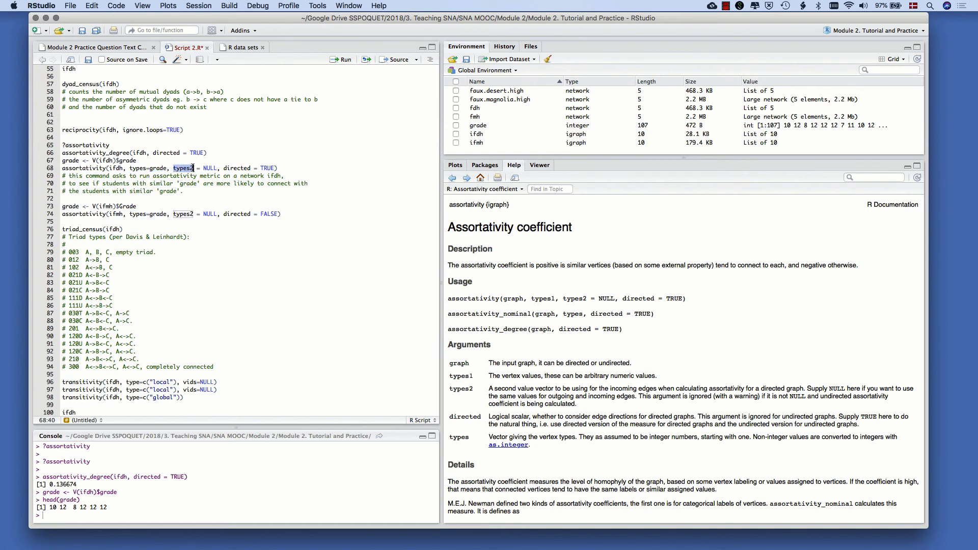
pyautogui.click(193, 168)
pyautogui.moveTo(203, 169); pyautogui.dragTo(215, 167)
pyautogui.click(203, 168)
pyautogui.moveTo(203, 168); pyautogui.dragTo(218, 168)
pyautogui.click(216, 168)
# Compute the desert network's grade assortativity by running assortativity(ifdh, types=grade, types2 = NULL, directed = TRUE) from line 68
pyautogui.moveTo(63, 161); pyautogui.dragTo(144, 159)
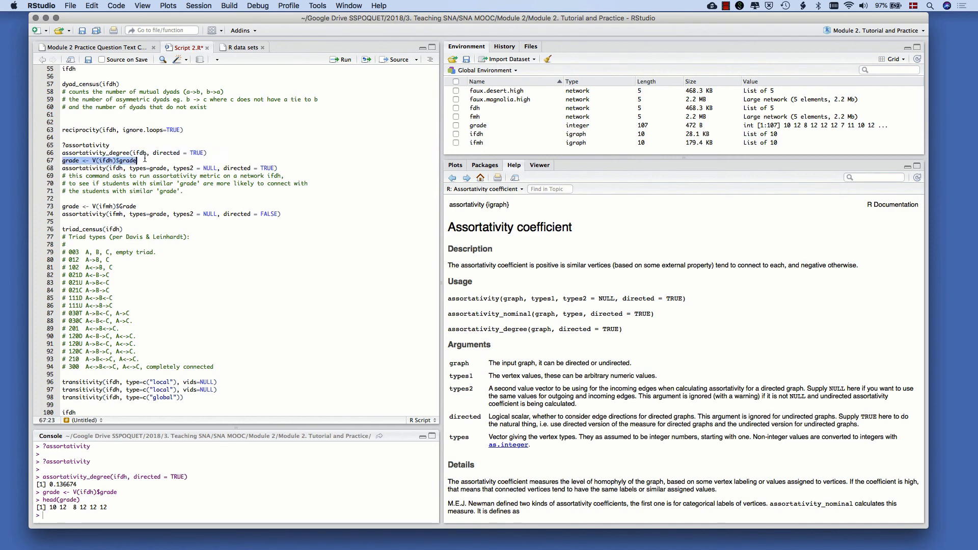
pyautogui.moveTo(224, 168); pyautogui.dragTo(61, 171)
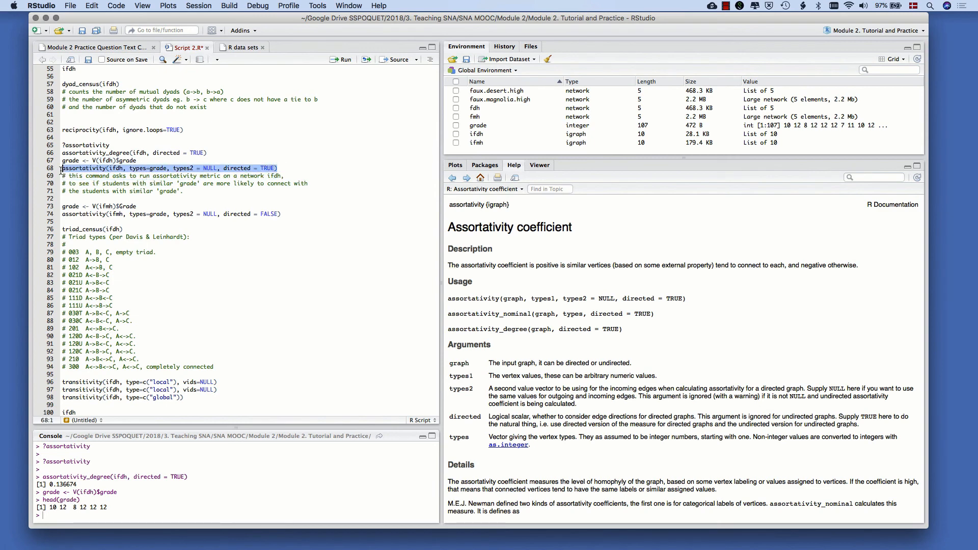
pyautogui.press('super+Return')
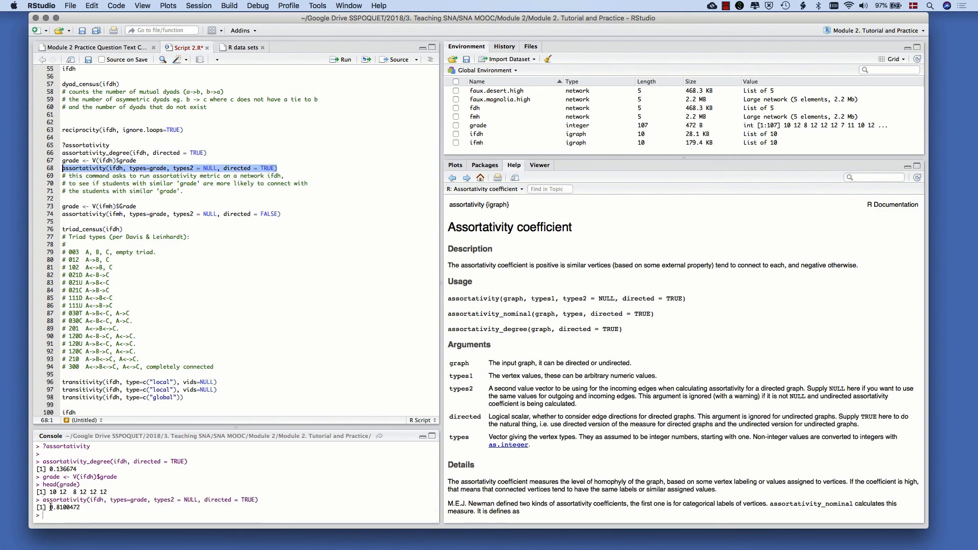
# Compare the desert network's grade and degree assortativity output in the console, and locate the matching magnolia network commands on lines 73 and 74
pyautogui.moveTo(50, 507); pyautogui.dragTo(83, 511)
pyautogui.click(83, 511)
pyautogui.moveTo(44, 462)
pyautogui.mouseDown()
pyautogui.moveTo(110, 462)
pyautogui.moveTo(43, 460)
pyautogui.mouseUp()
pyautogui.click(110, 462)
pyautogui.click(44, 460)
pyautogui.scroll(-1, 66, 198)
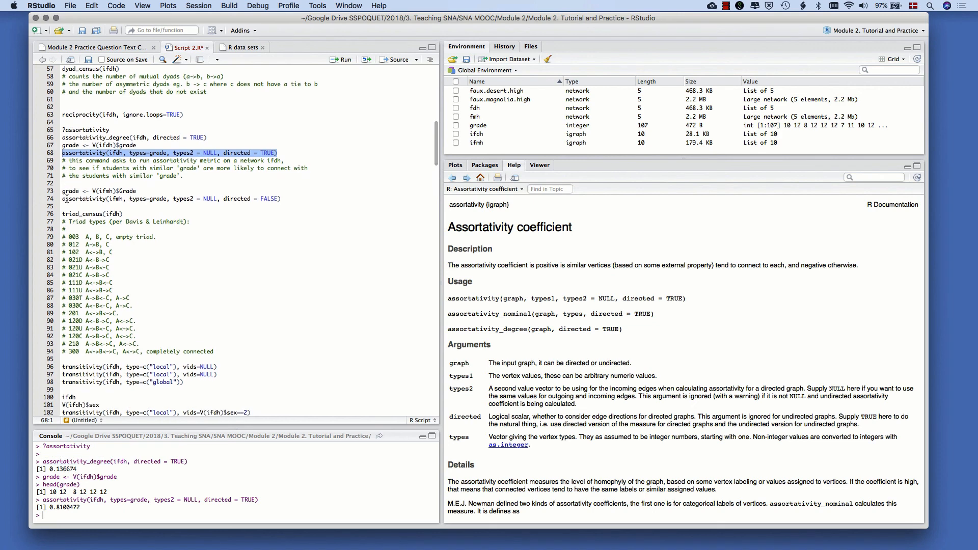
pyautogui.click(65, 198)
pyautogui.click(62, 192)
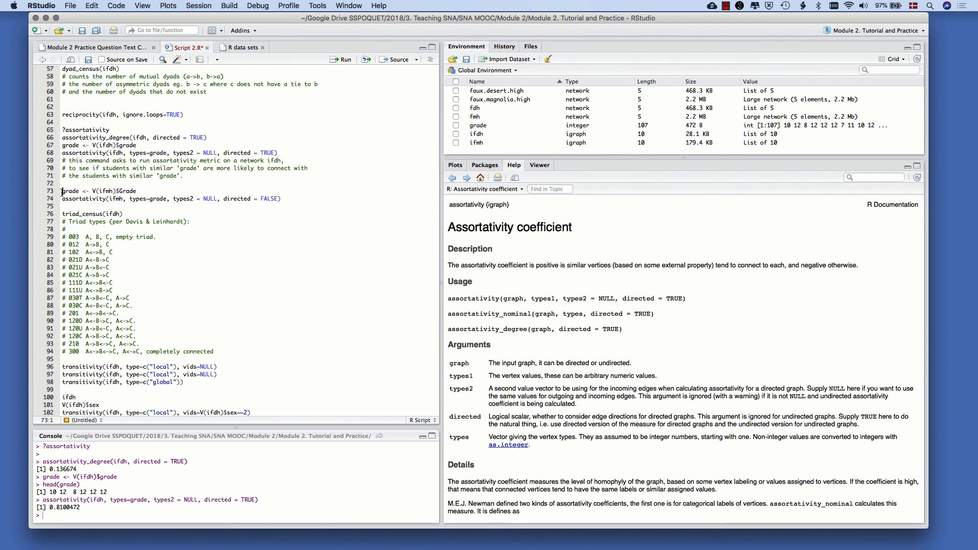
pyautogui.scroll(-1, 62, 192)
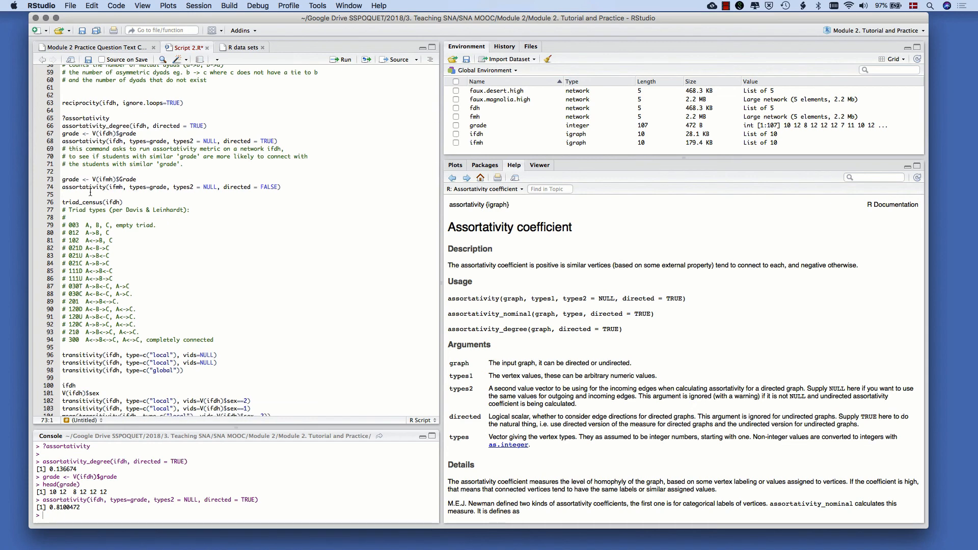
pyautogui.tripleClick(72, 500)
# Overwrite the grade vector with the magnolia network's Grade attribute by running grade <- V(ifmh)$Grade from line 73
pyautogui.click(94, 181)
pyautogui.moveTo(63, 180); pyautogui.dragTo(79, 179)
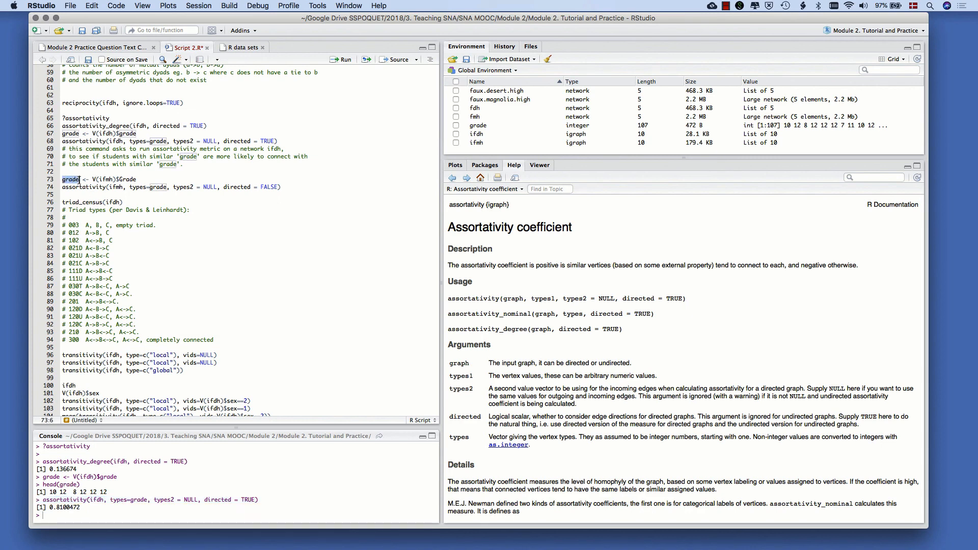
pyautogui.click(79, 179)
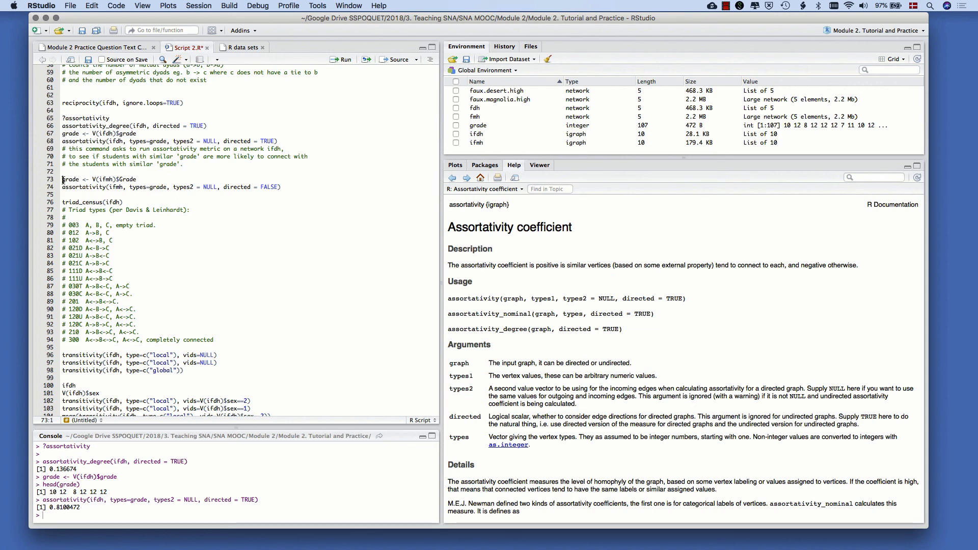
pyautogui.moveTo(64, 180); pyautogui.dragTo(80, 179)
pyautogui.click(79, 180)
pyautogui.moveTo(136, 178); pyautogui.dragTo(121, 177)
pyautogui.moveTo(113, 179); pyautogui.dragTo(100, 179)
pyautogui.moveTo(62, 179); pyautogui.dragTo(145, 177)
pyautogui.press('super+Return')
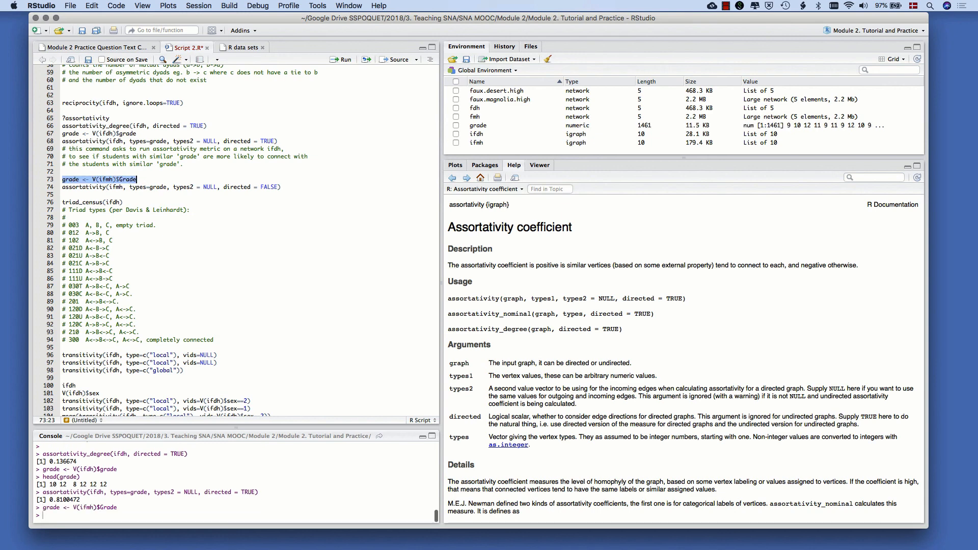
# Compute the magnolia network's grade assortativity by running assortativity(ifmh, types=grade, types2 = NULL, directed = FALSE) from line 74
pyautogui.click(147, 187)
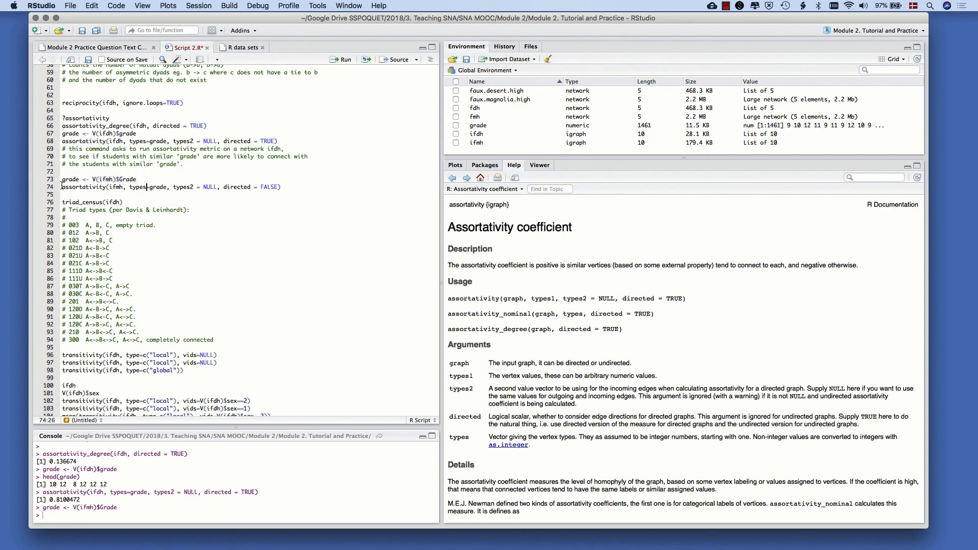
pyautogui.moveTo(62, 187); pyautogui.dragTo(123, 187)
pyautogui.click(109, 187)
pyautogui.click(123, 187)
pyautogui.moveTo(149, 187); pyautogui.dragTo(169, 187)
pyautogui.moveTo(293, 188); pyautogui.dragTo(61, 189)
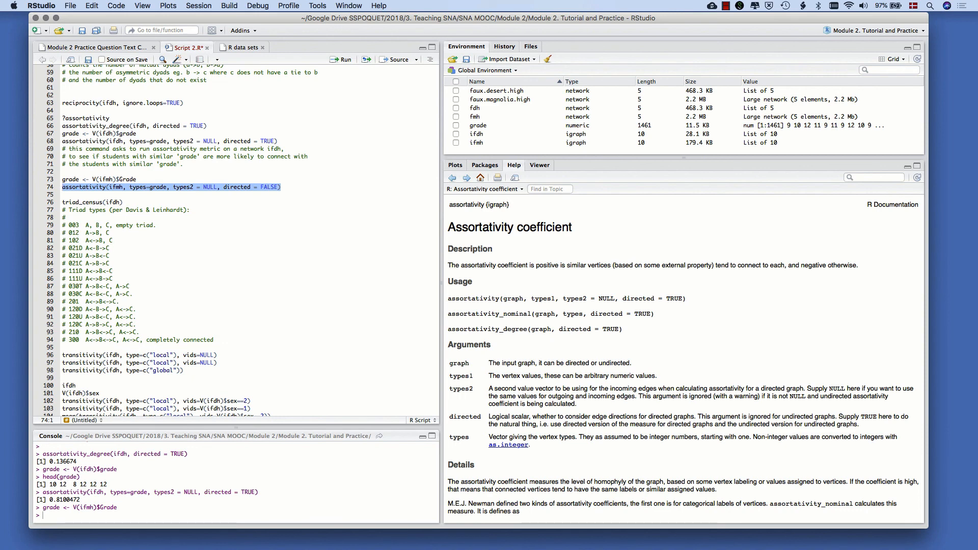
pyautogui.press('super+Return')
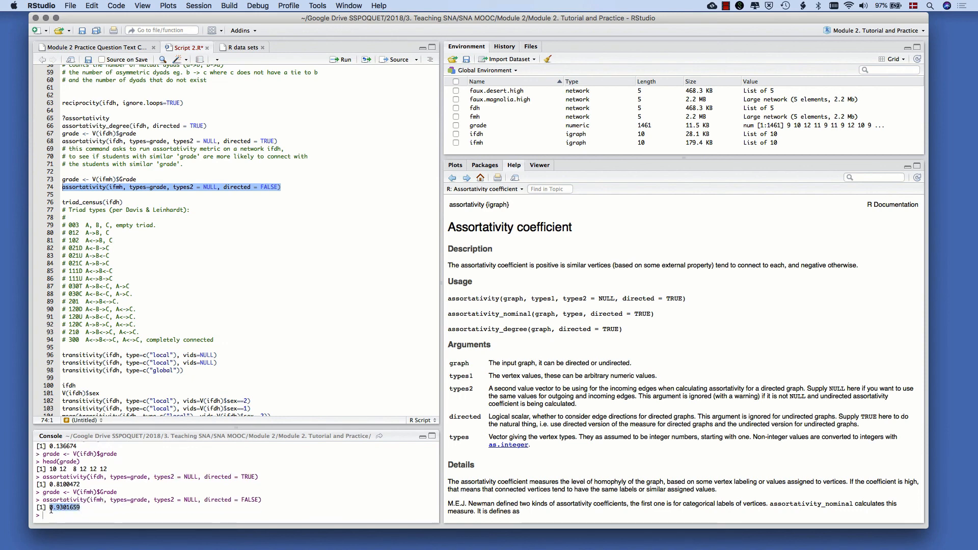